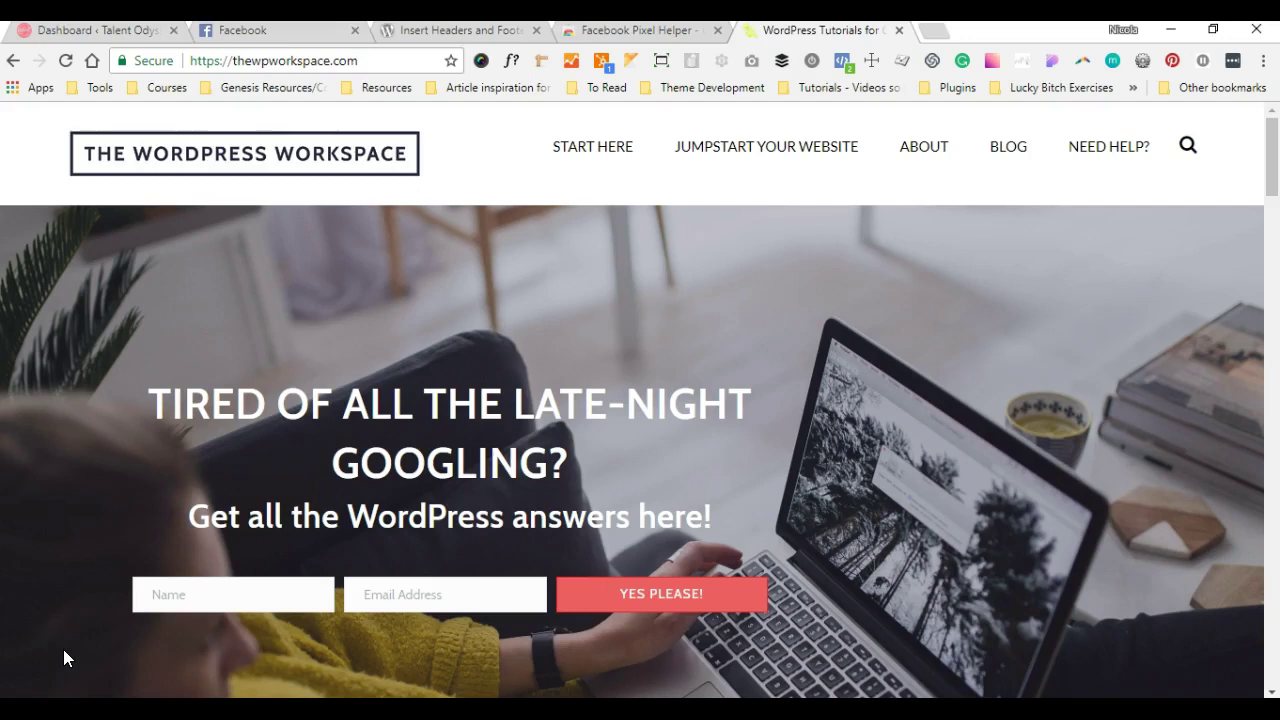
# Step: Look over the Facebook, WordPress dashboard, Insert Headers and Footers and Pixel Helper tabs
pyautogui.click(224, 32)
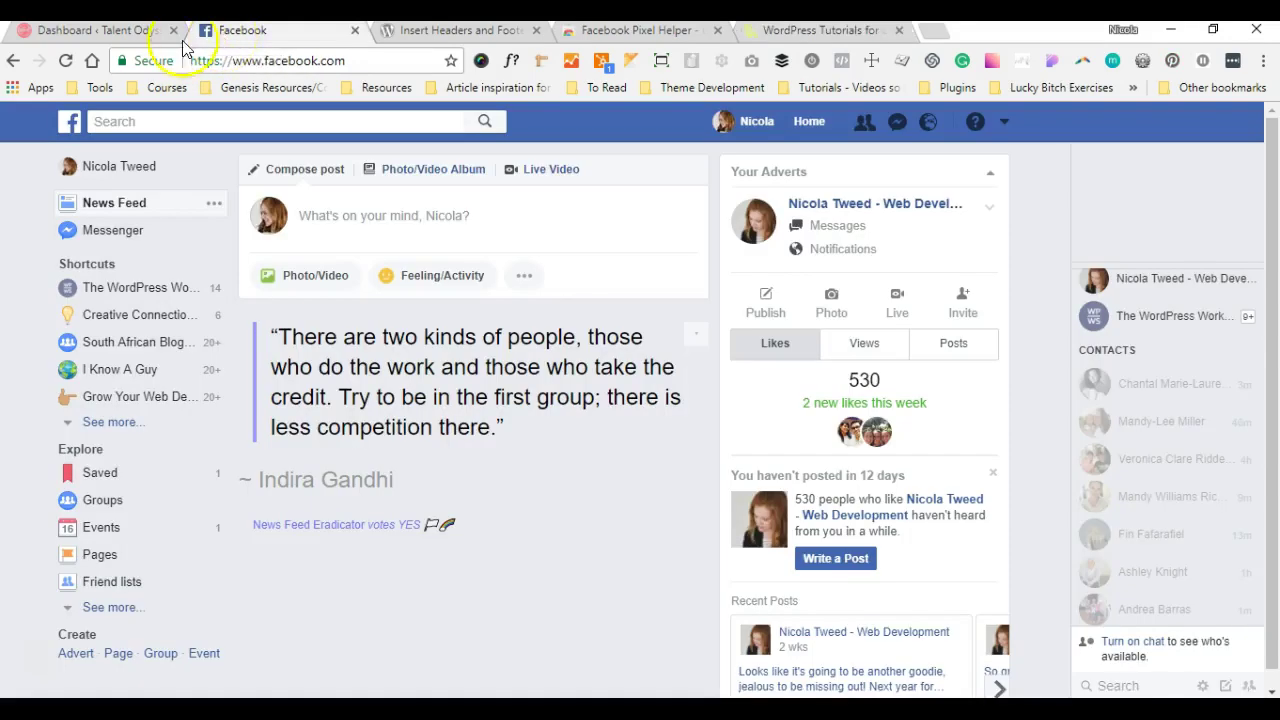
pyautogui.click(137, 38)
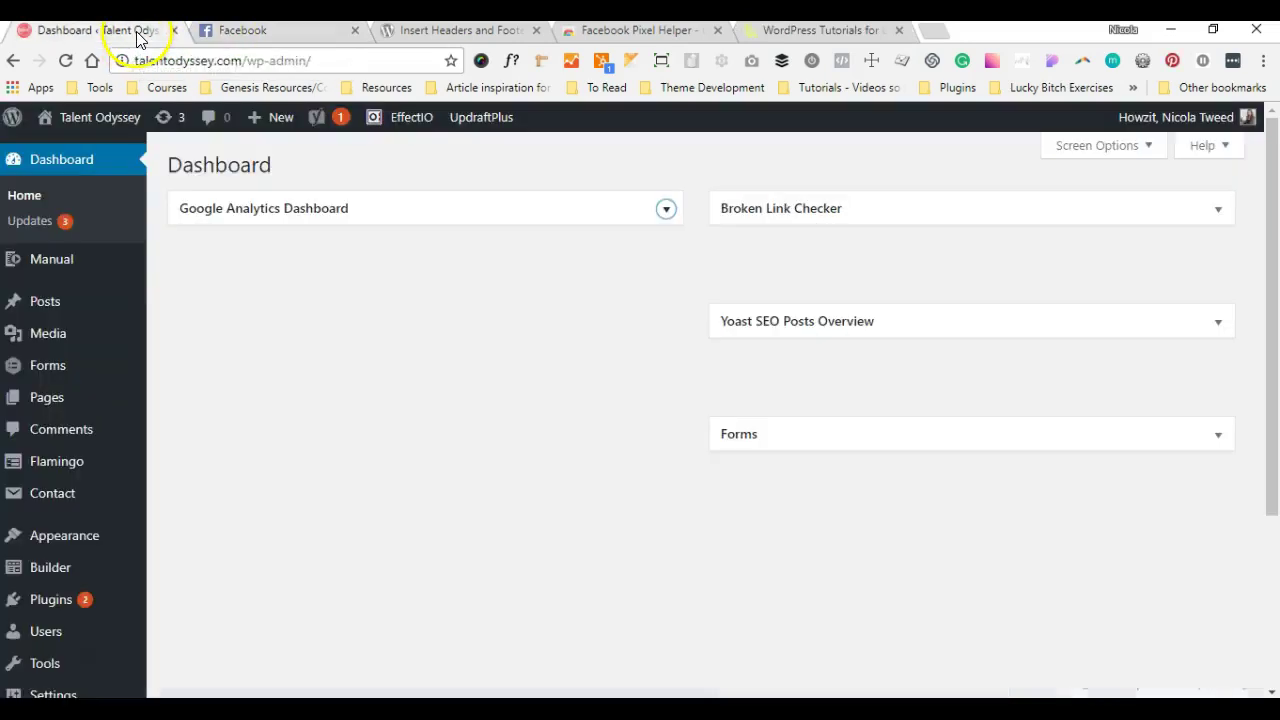
pyautogui.click(398, 38)
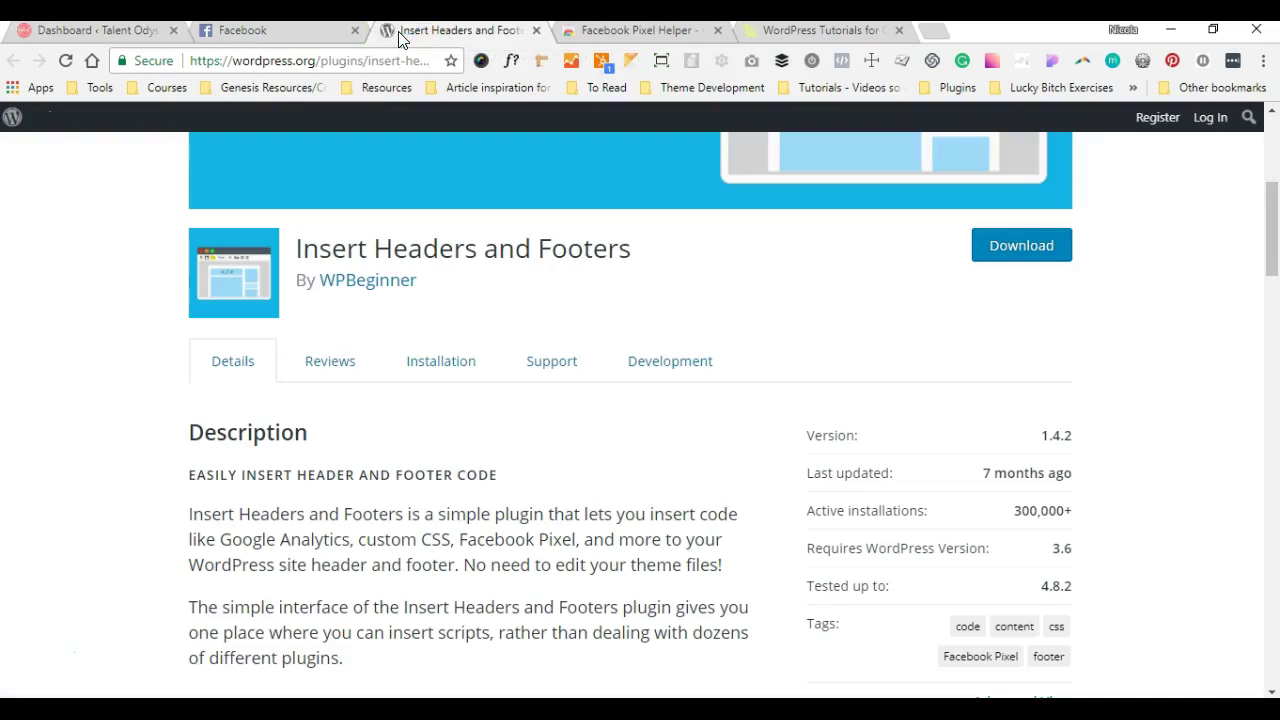
pyautogui.click(588, 35)
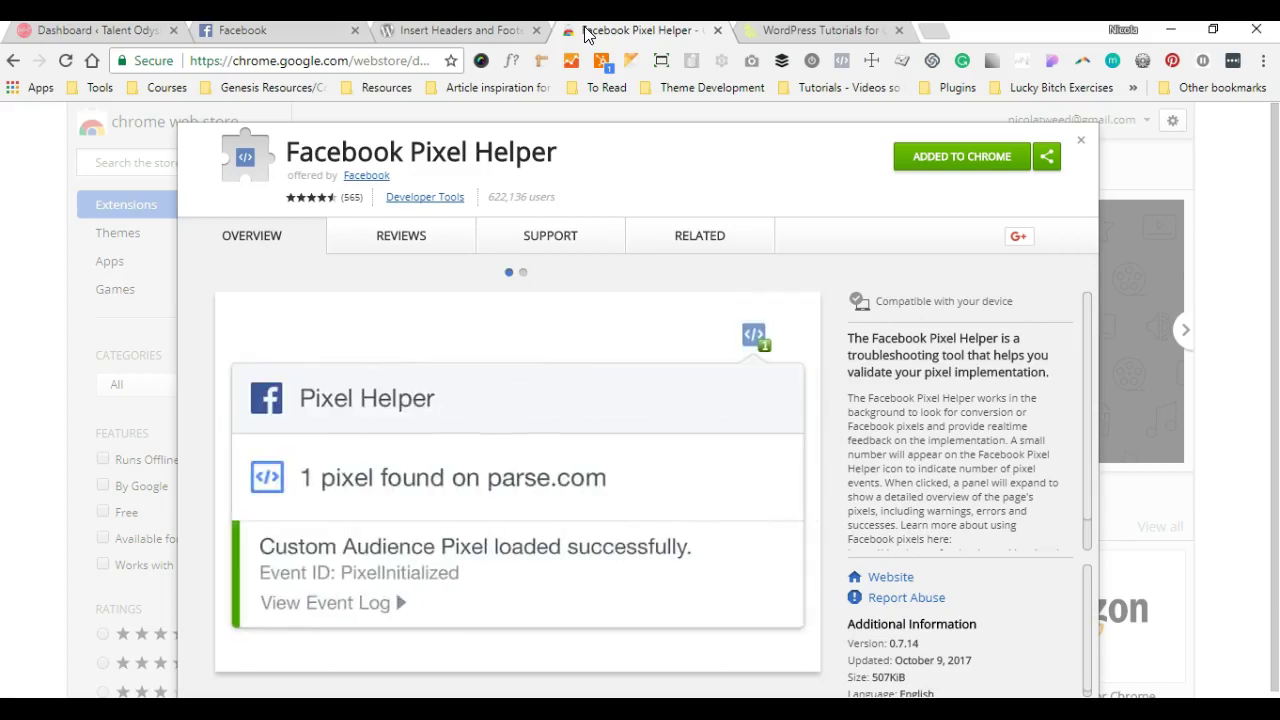
# Step: Open the web development business Page from the list of managed pages
pyautogui.click(330, 35)
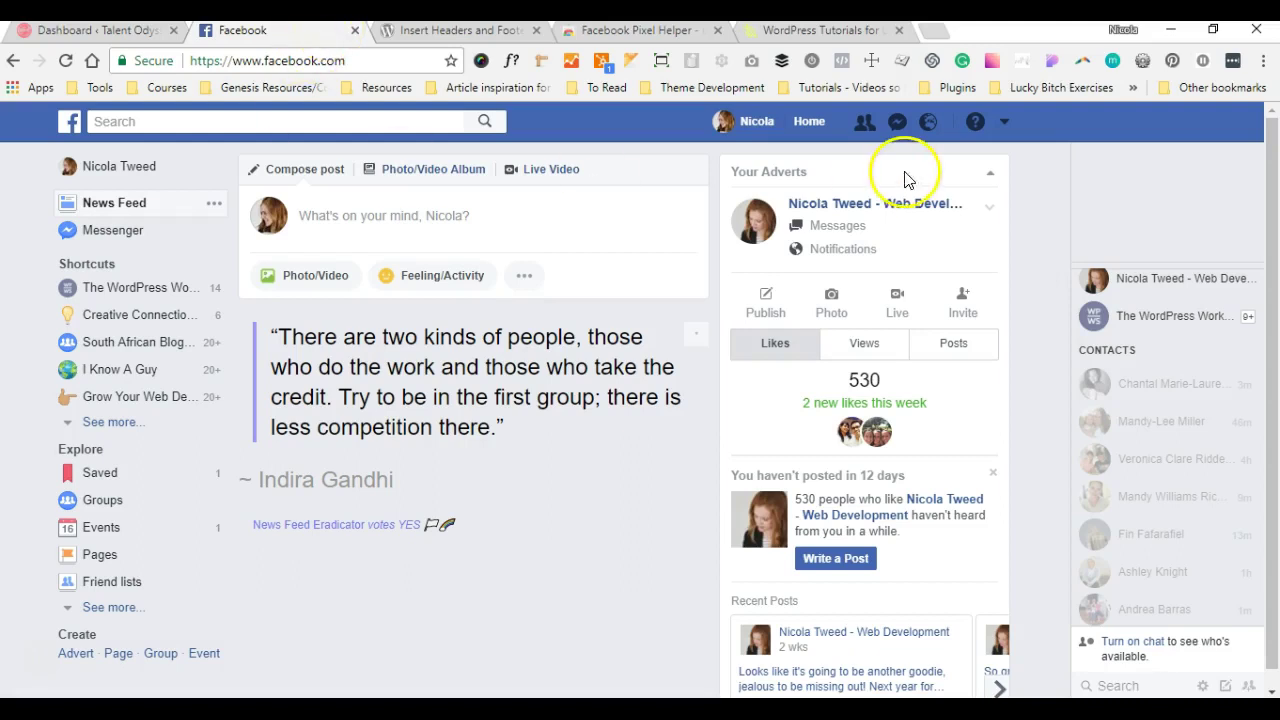
pyautogui.click(1006, 128)
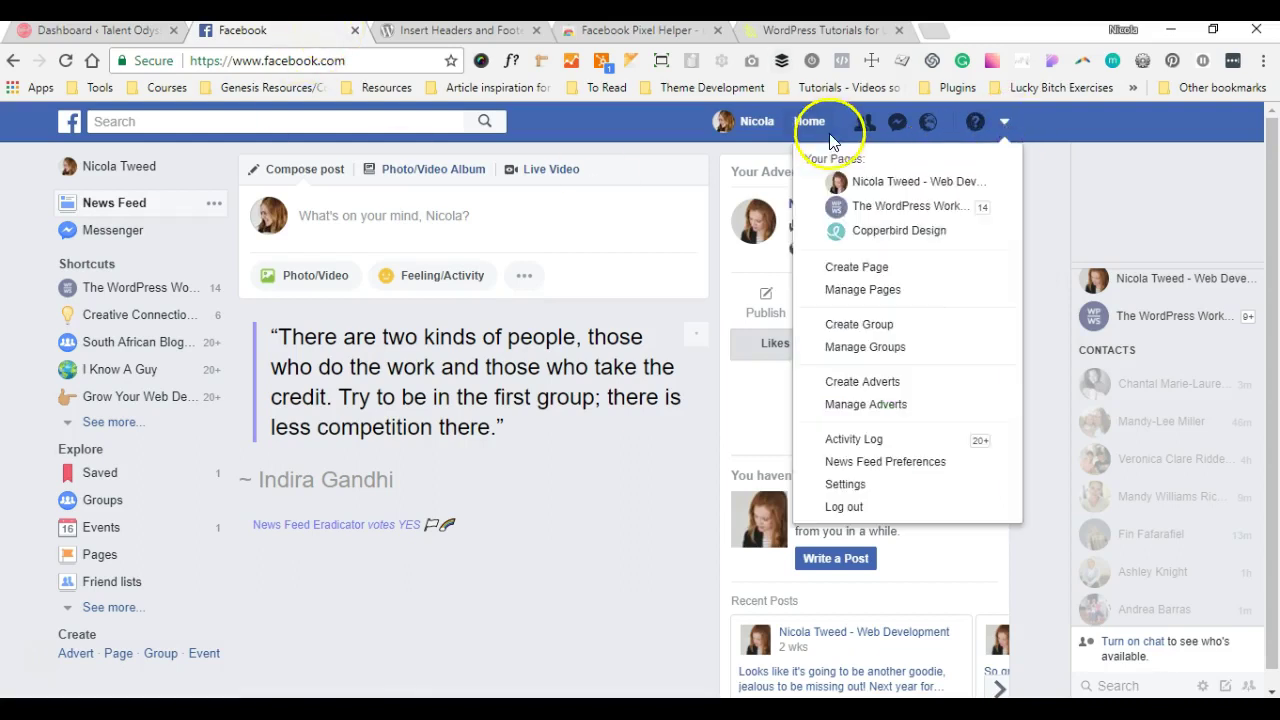
pyautogui.click(860, 183)
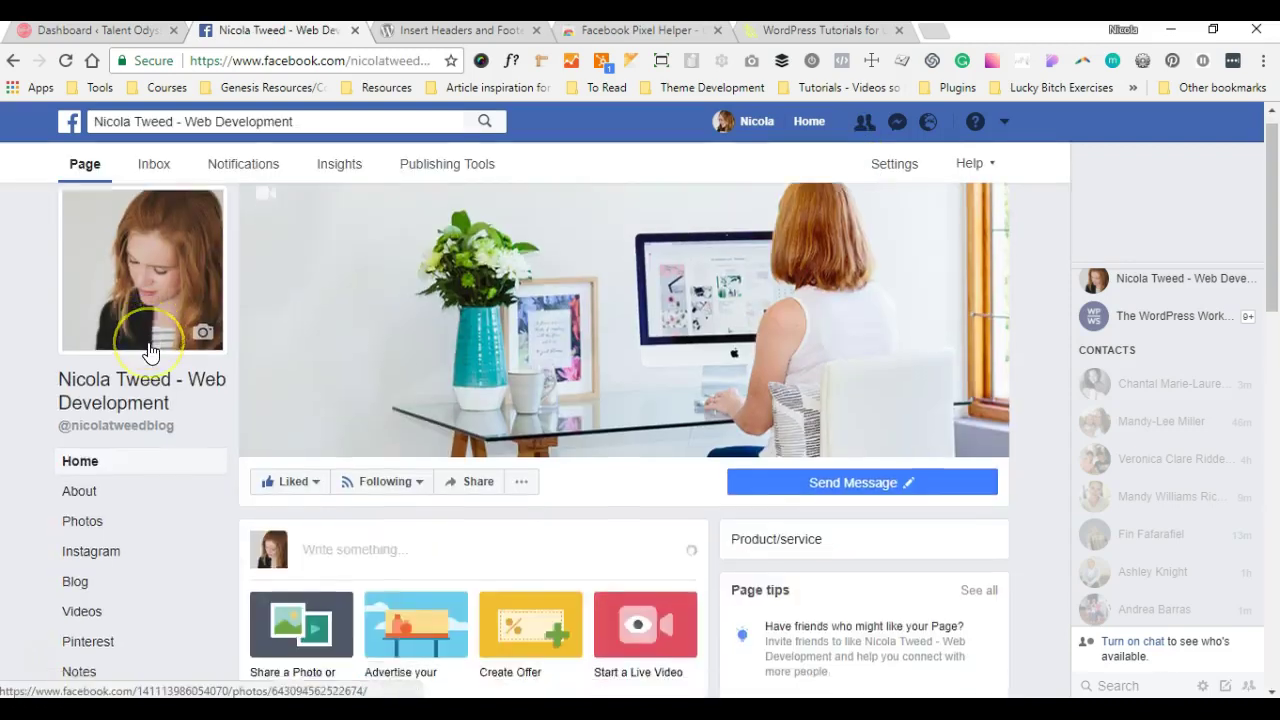
pyautogui.scroll(-3, 150, 350)
pyautogui.scroll(-1, 150, 352)
# Step: Go to the Page's Insights promotions and open Adverts Manager for the ad account
pyautogui.click(168, 662)
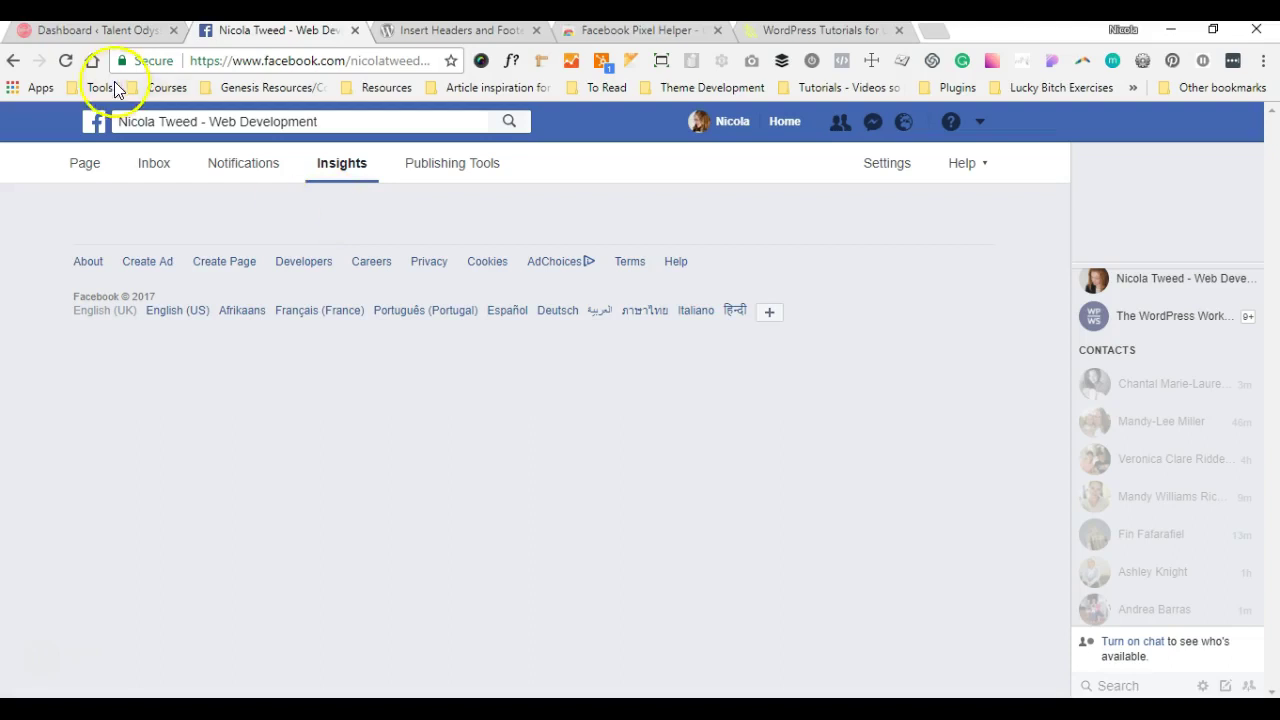
pyautogui.click(61, 64)
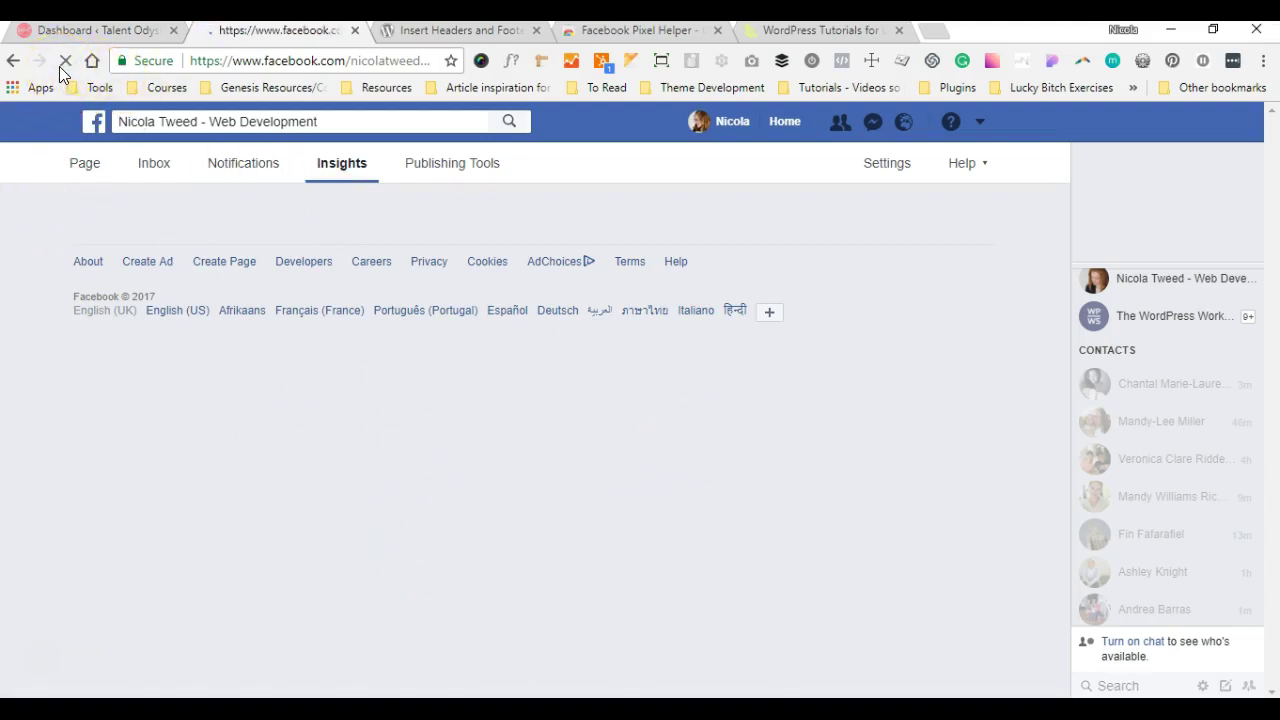
pyautogui.scroll(-2, 395, 360)
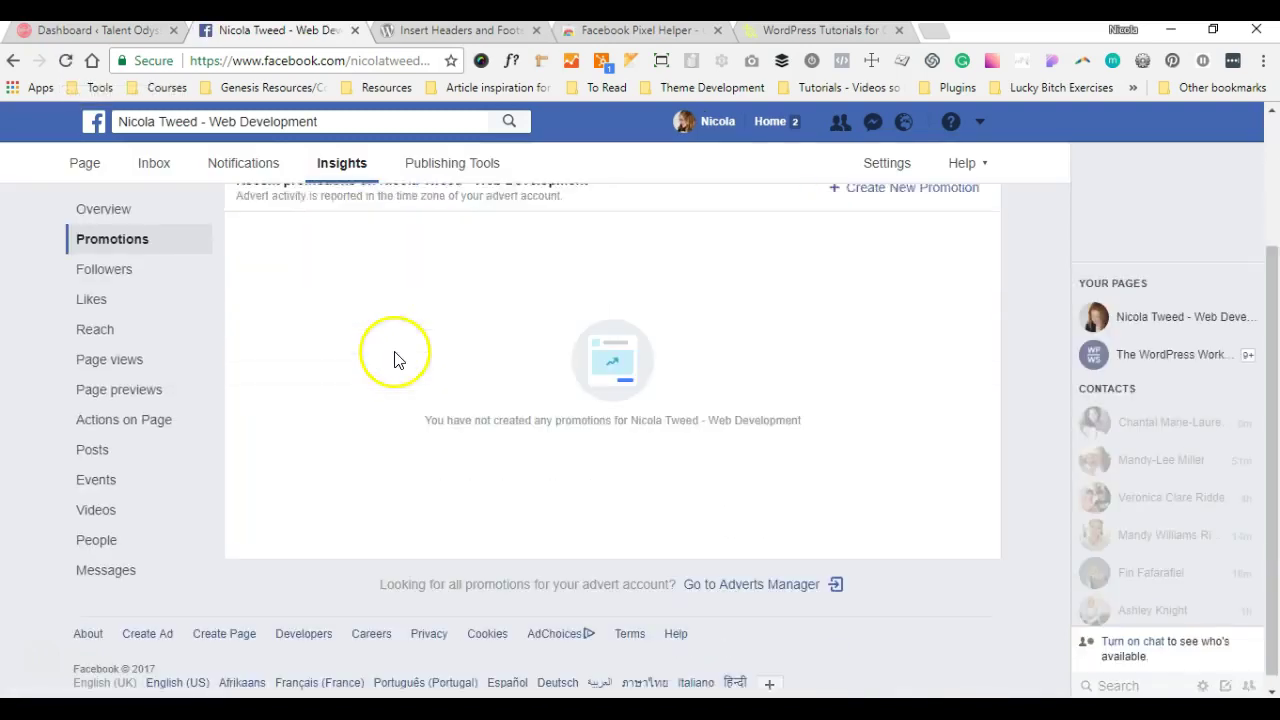
pyautogui.click(693, 575)
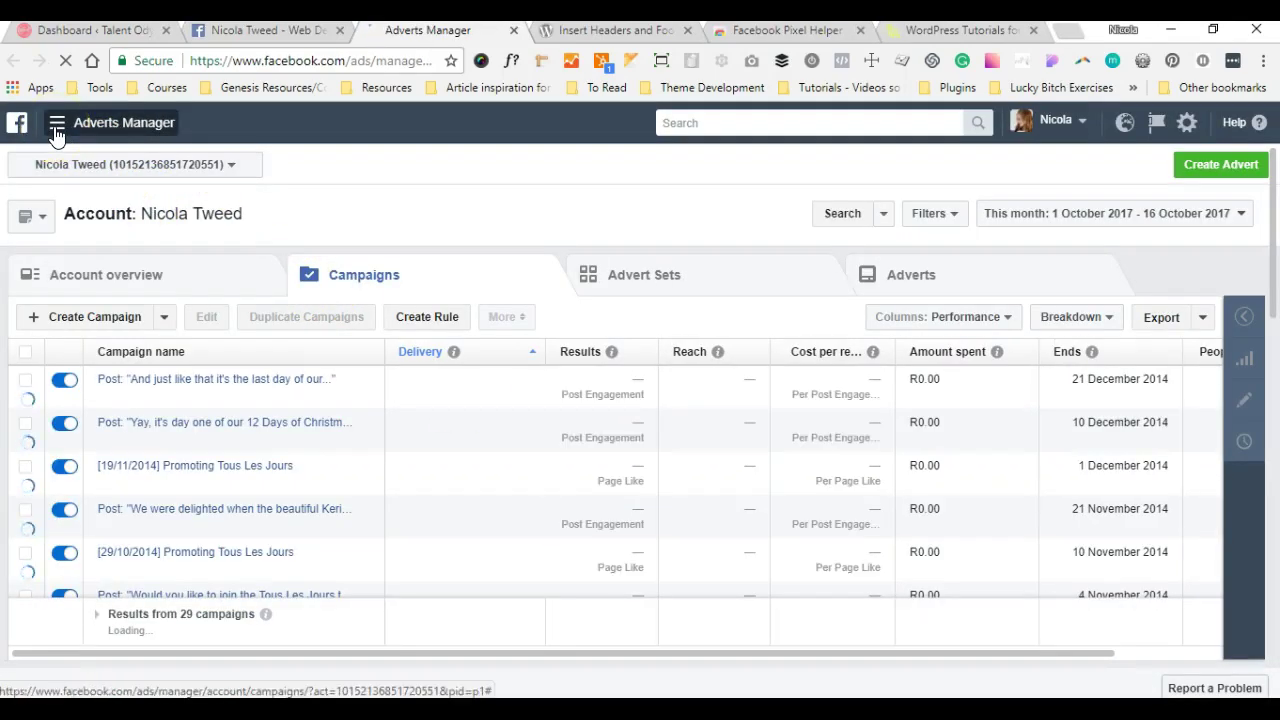
# Step: Open The WordPress Workspace Pixel from Ads Manager's Pixels tool and start its setup
pyautogui.click(57, 127)
pyautogui.click(45, 242)
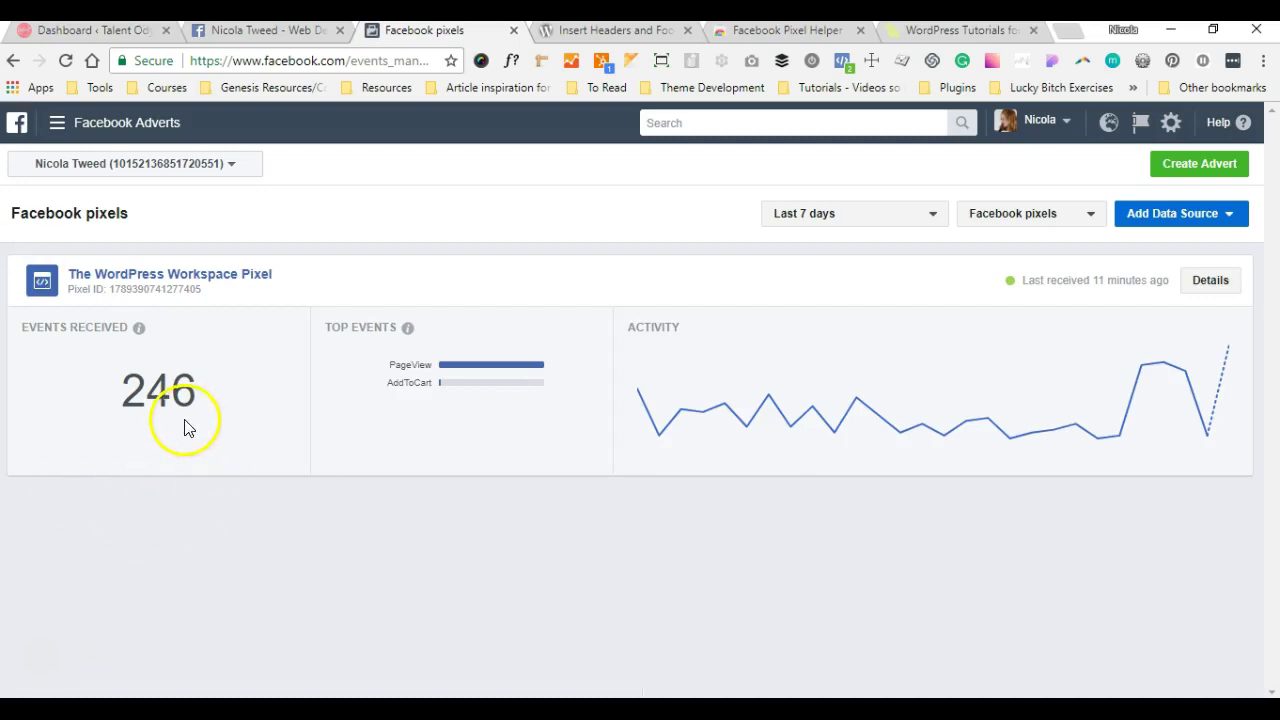
pyautogui.click(155, 276)
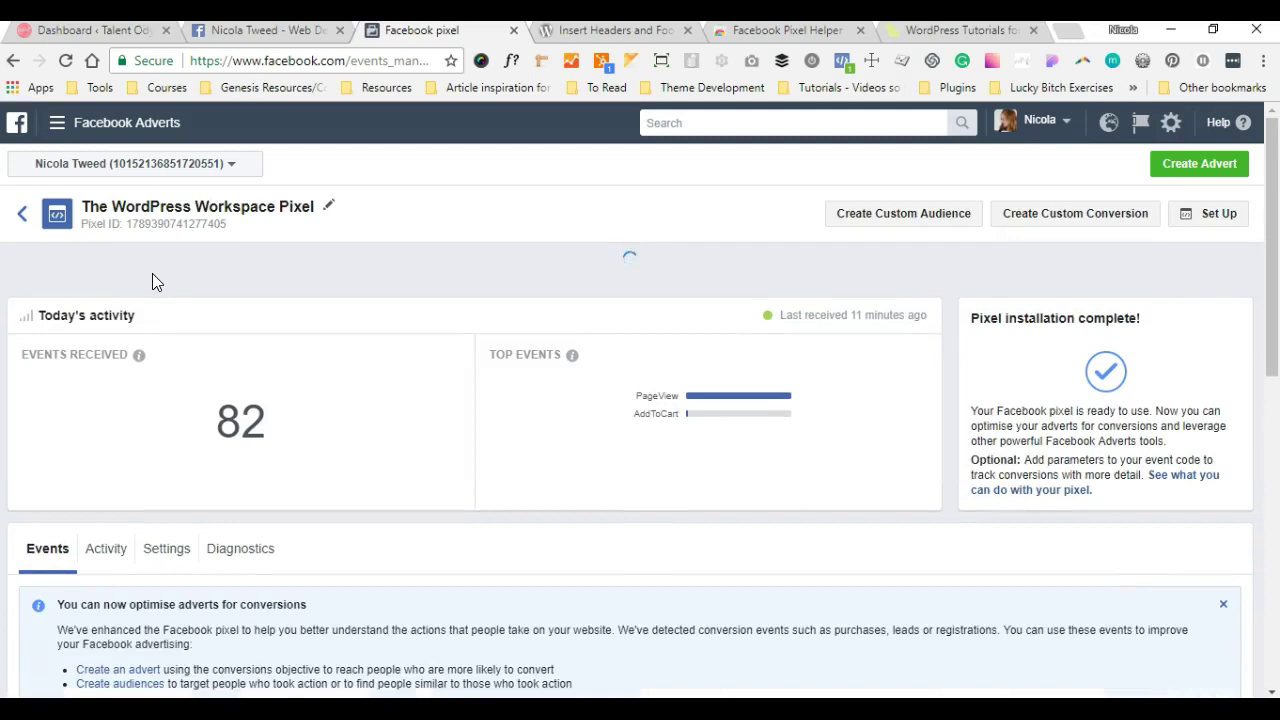
pyautogui.click(1208, 213)
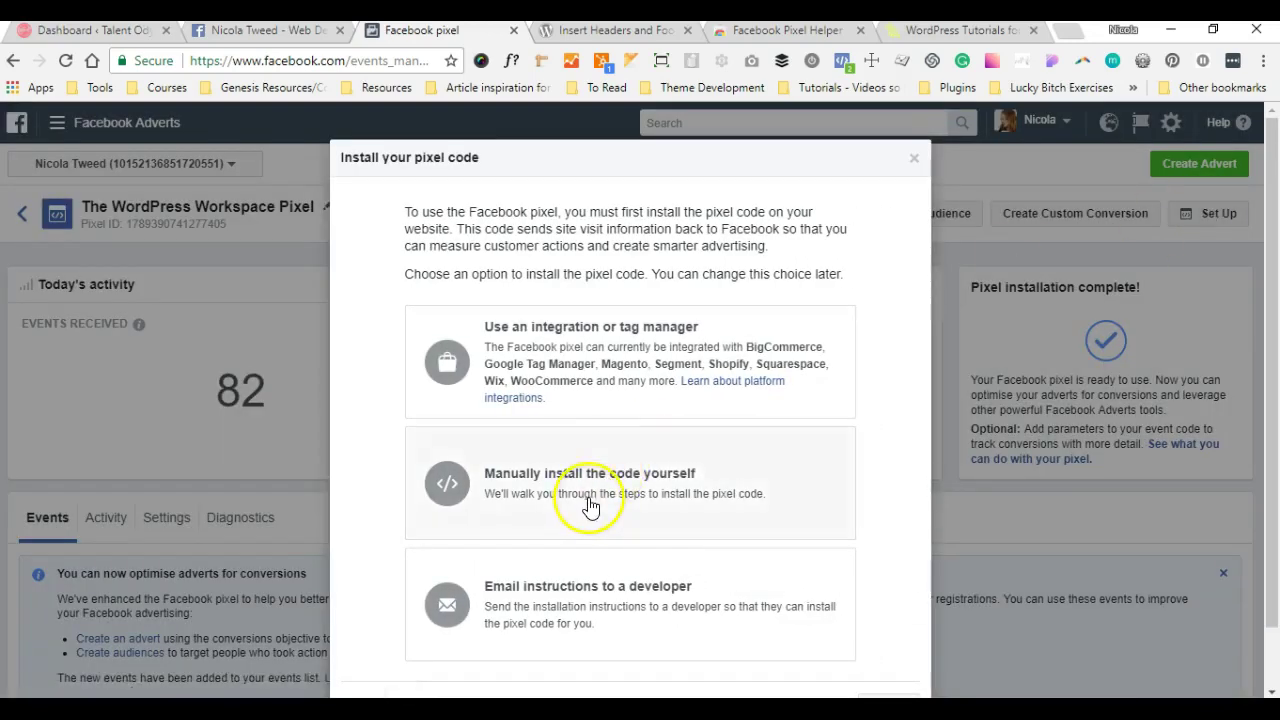
# Step: Choose manual installation and view the pixel's header code, checking the copy in Sublime Text
pyautogui.click(587, 509)
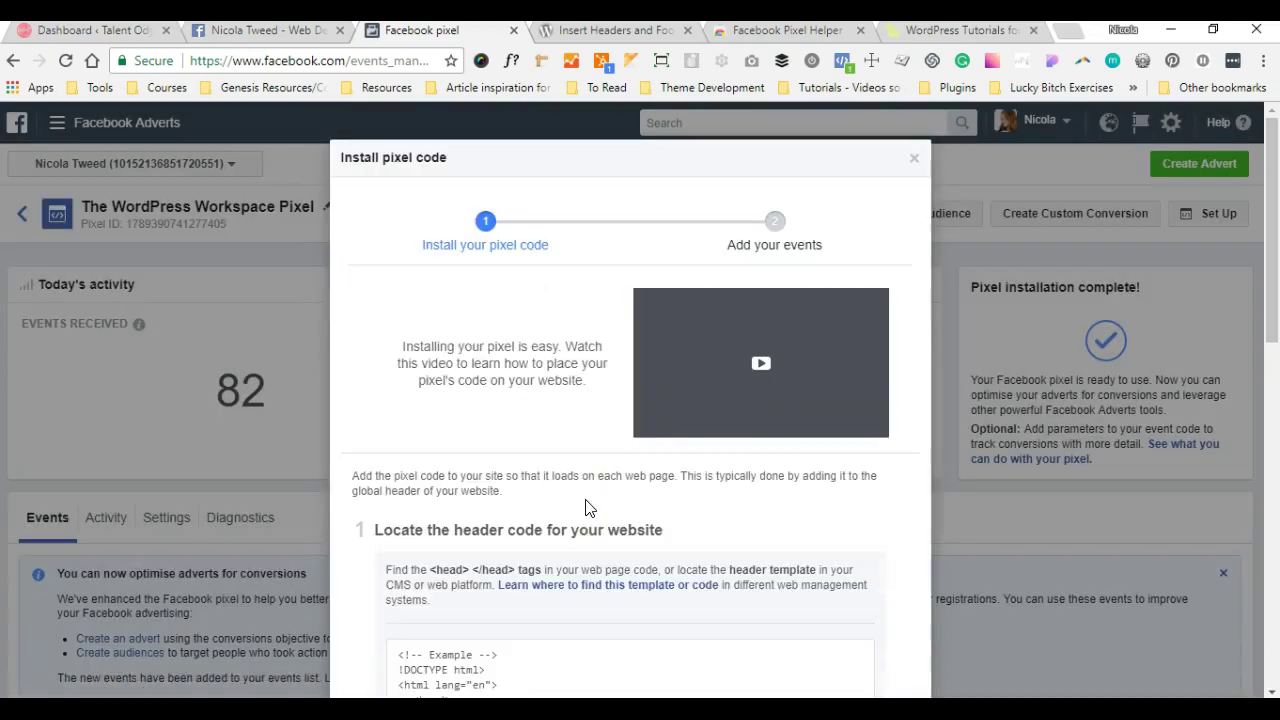
pyautogui.scroll(-4, 587, 509)
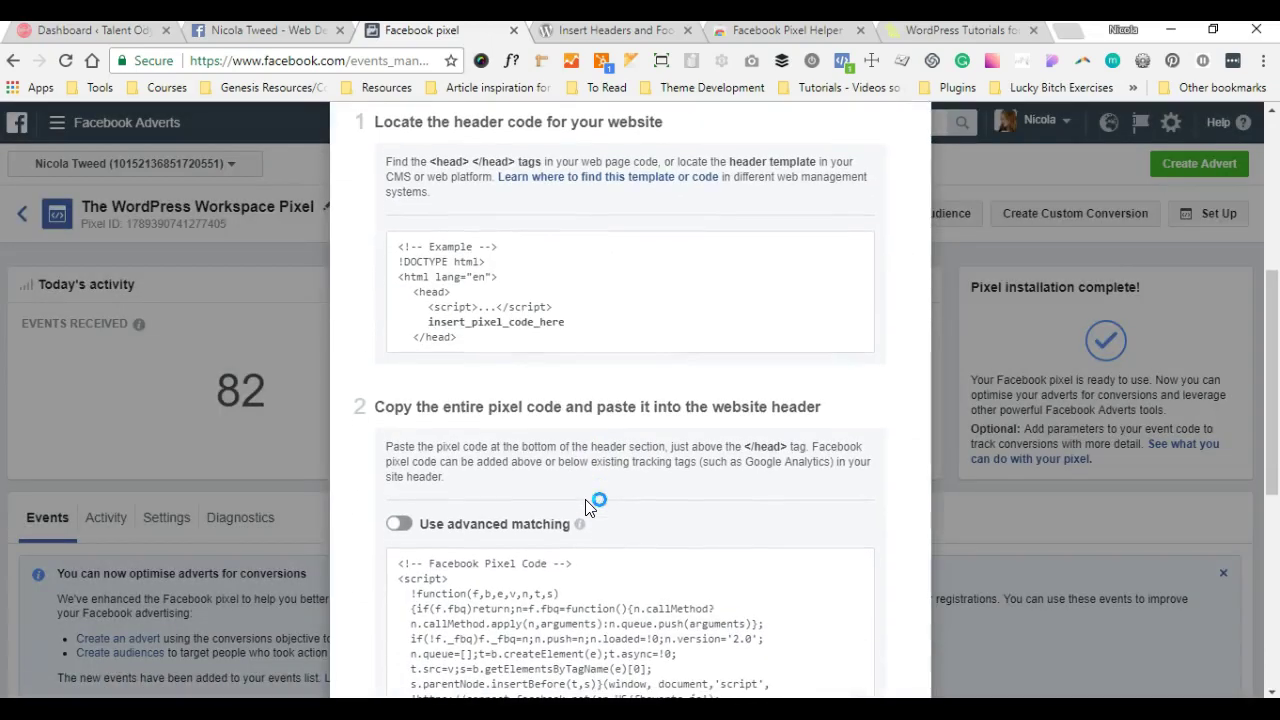
pyautogui.scroll(-3, 587, 509)
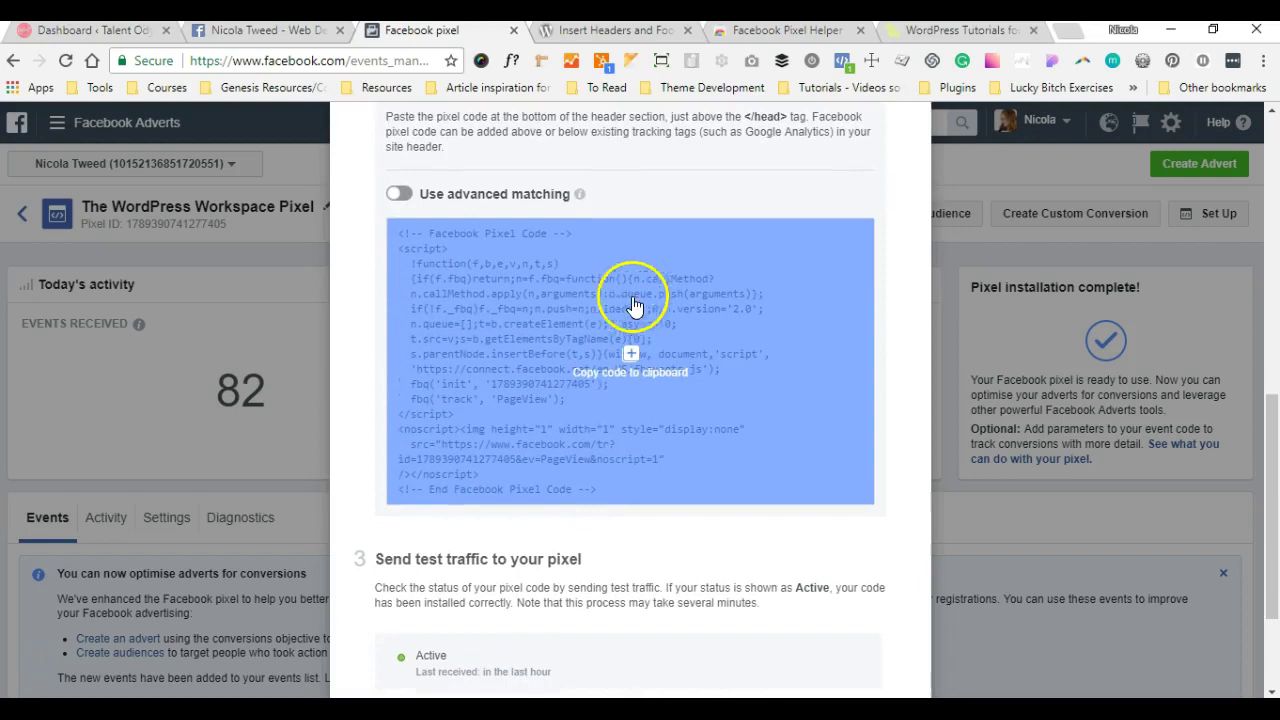
pyautogui.scroll(2, 603, 312)
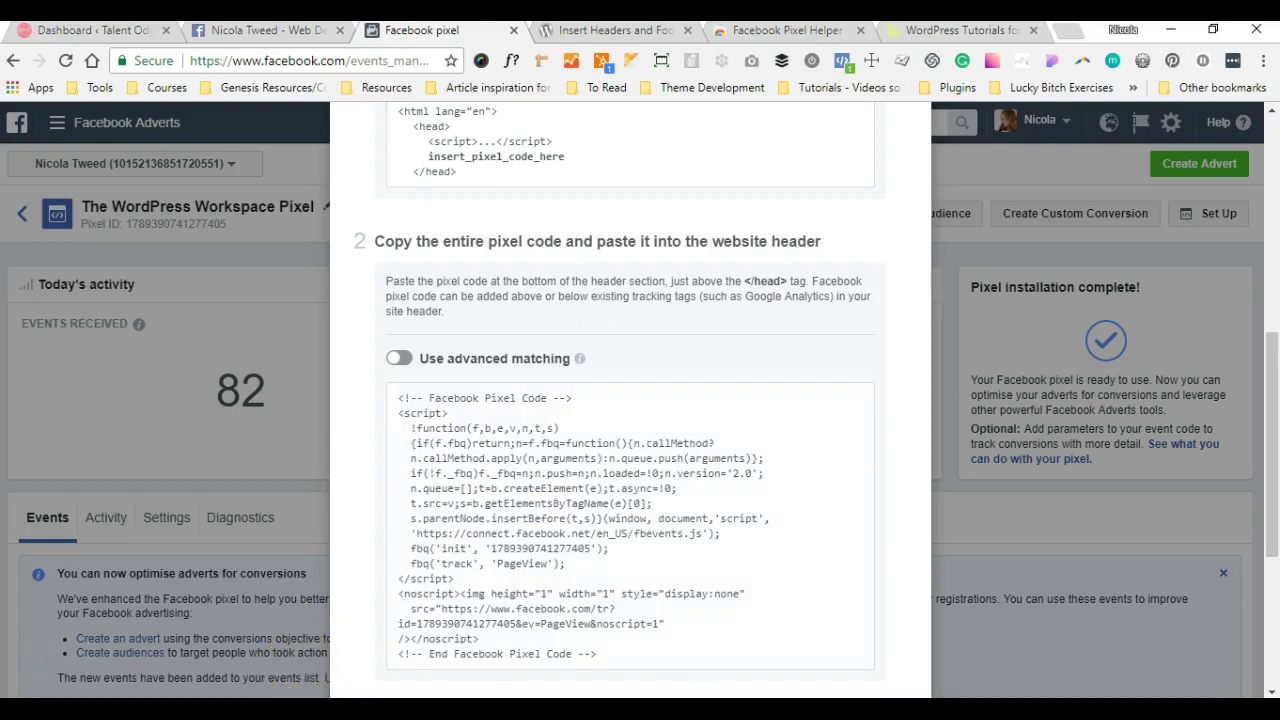
pyautogui.click(305, 710)
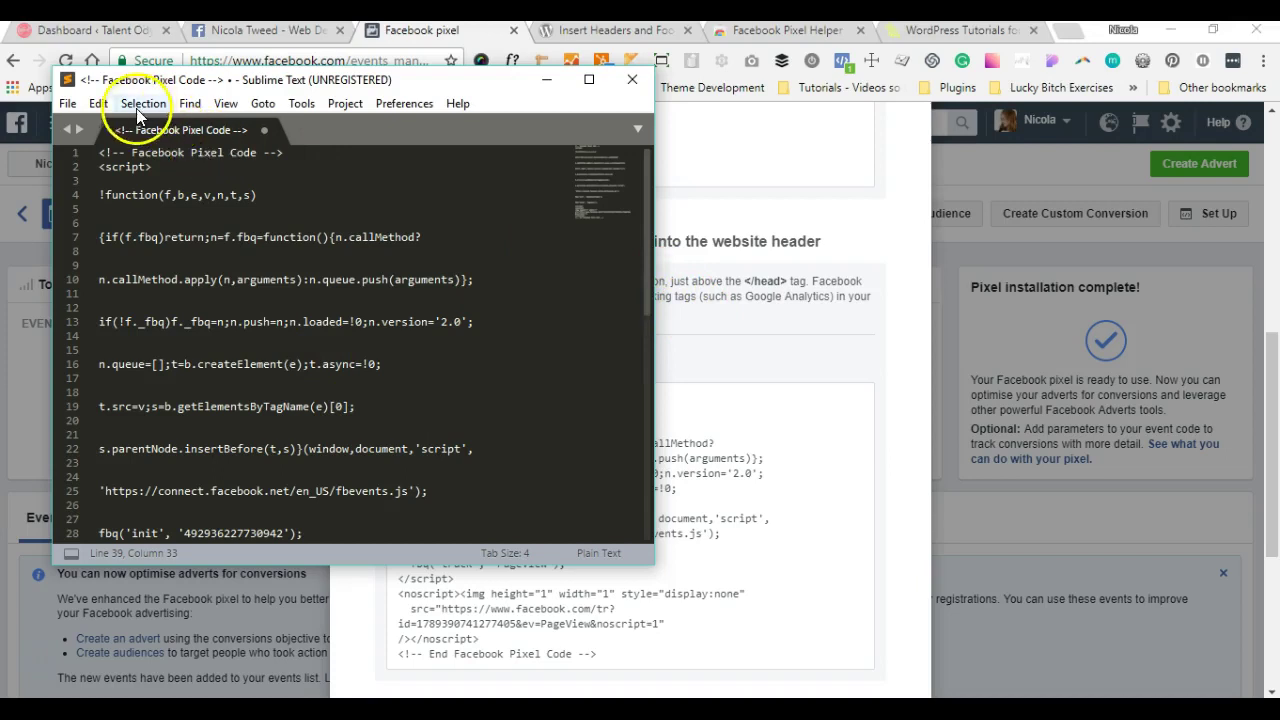
pyautogui.click(543, 82)
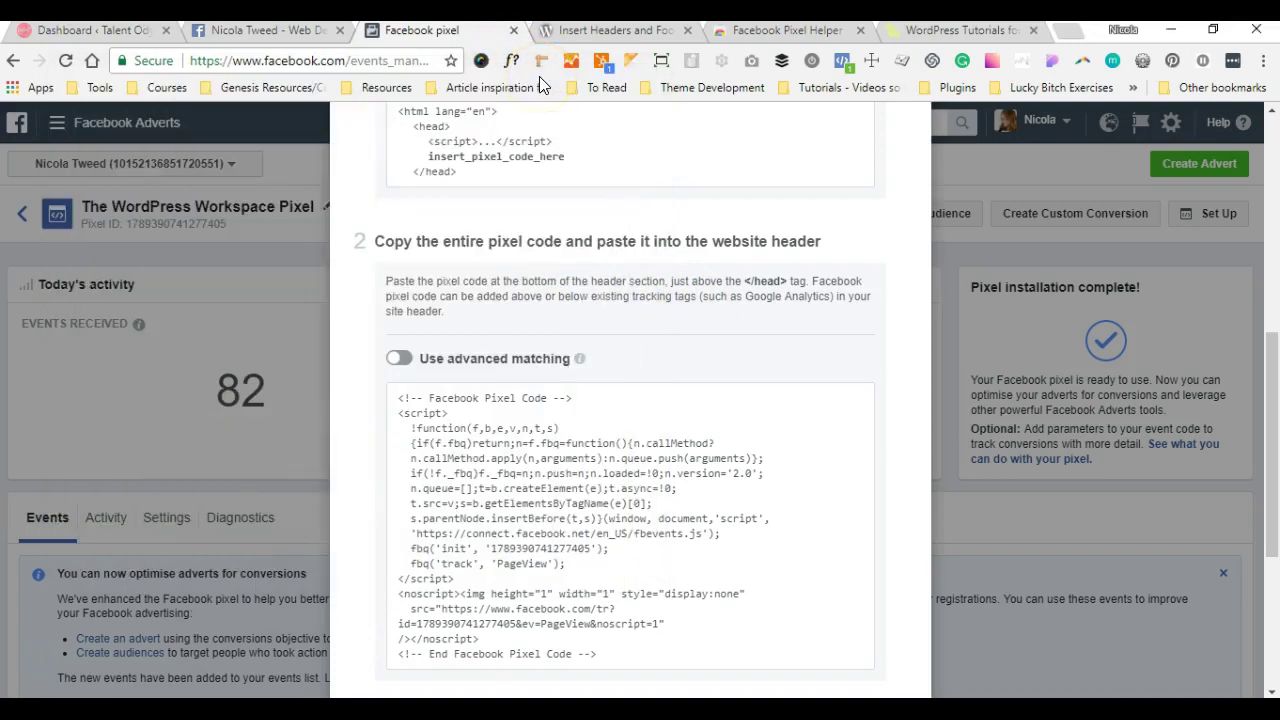
# Step: Search Add Plugins for the 'insert headers & footers' plugin
pyautogui.click(138, 40)
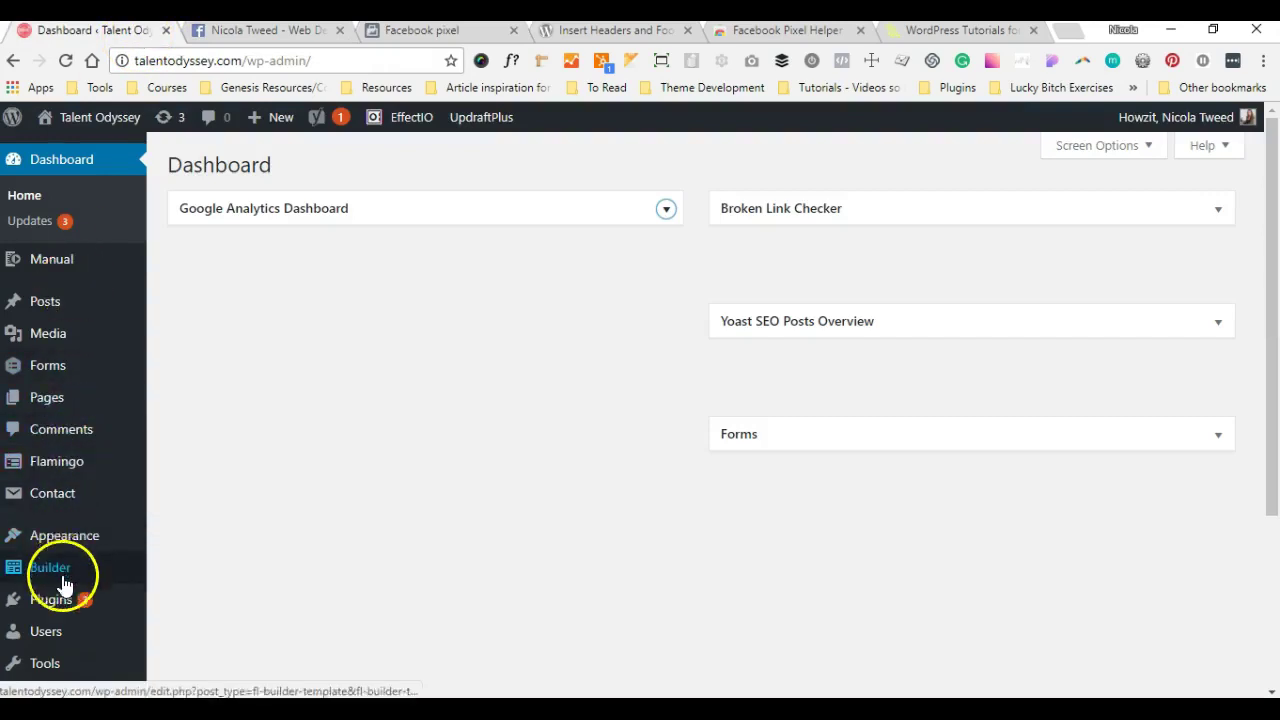
pyautogui.moveTo(50, 599)
pyautogui.click(175, 622)
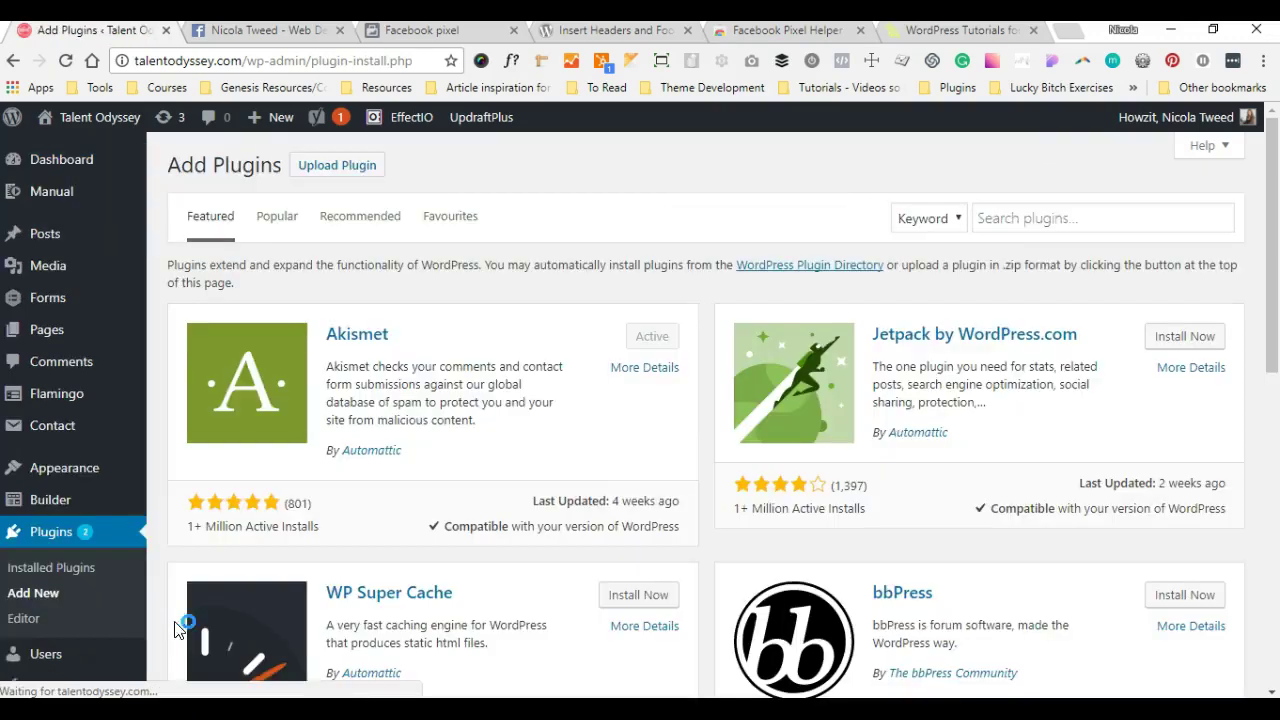
pyautogui.click(1025, 220)
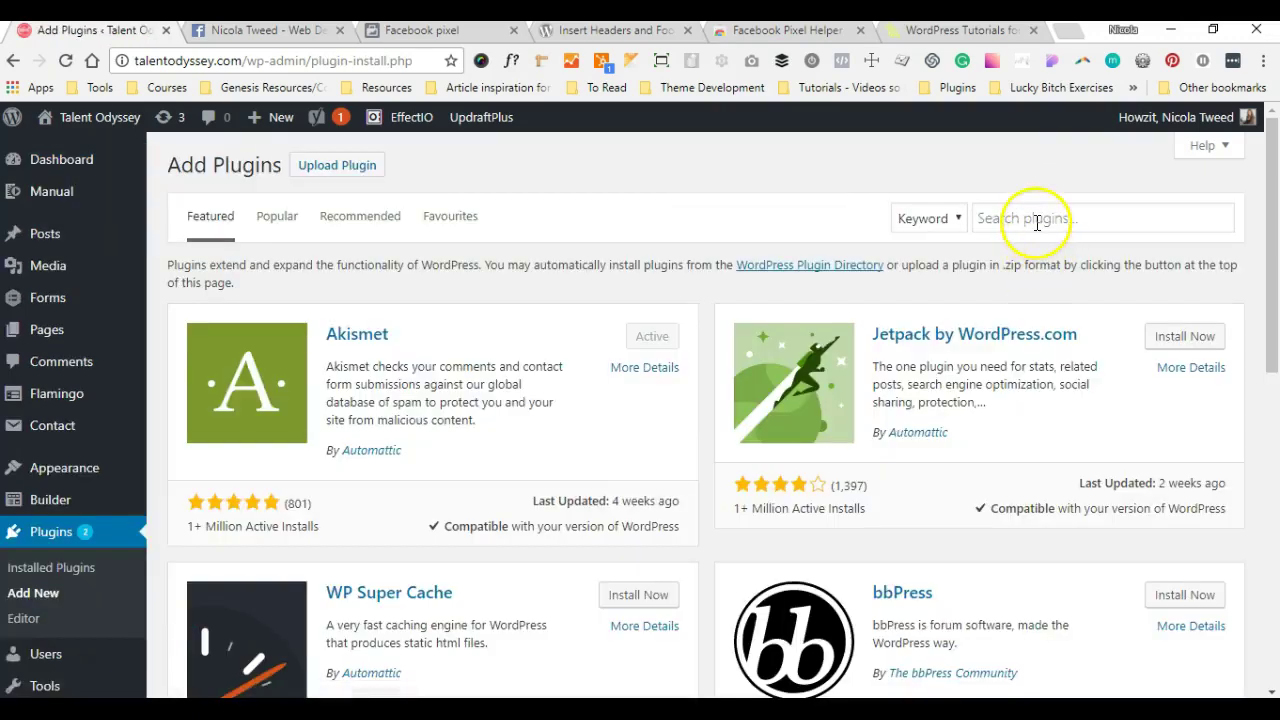
pyautogui.write('inse')
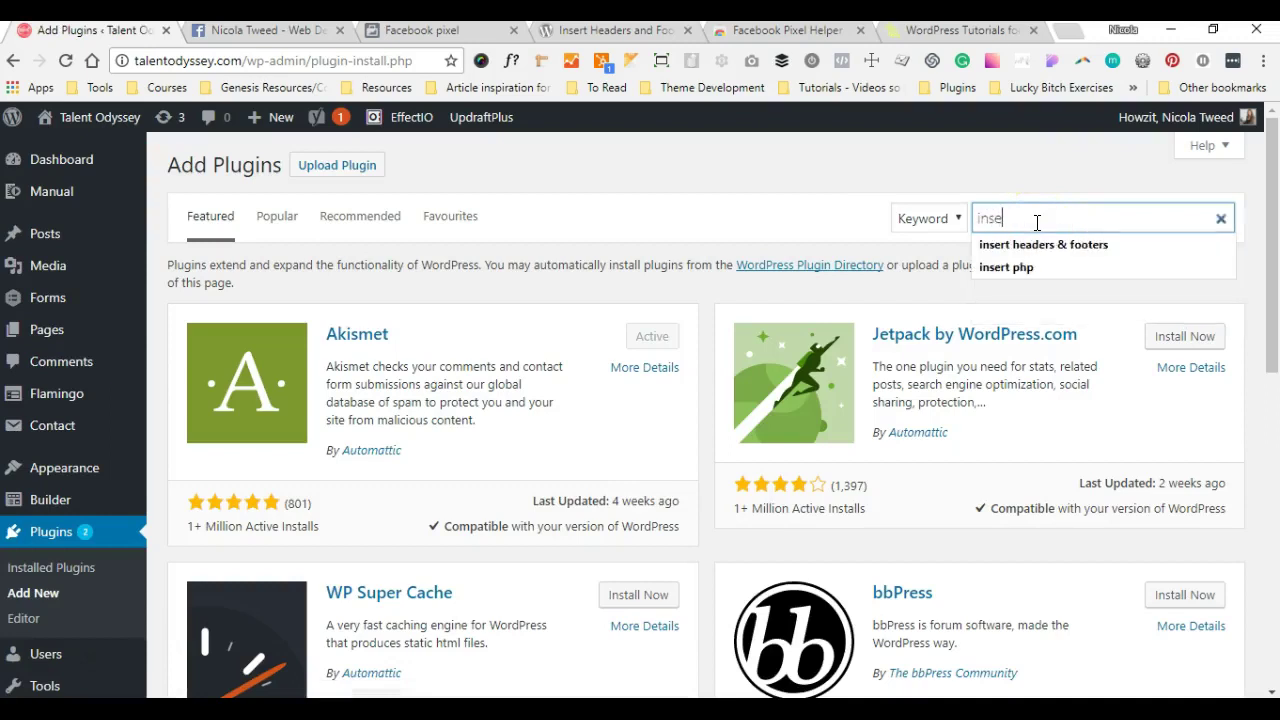
pyautogui.write('t')
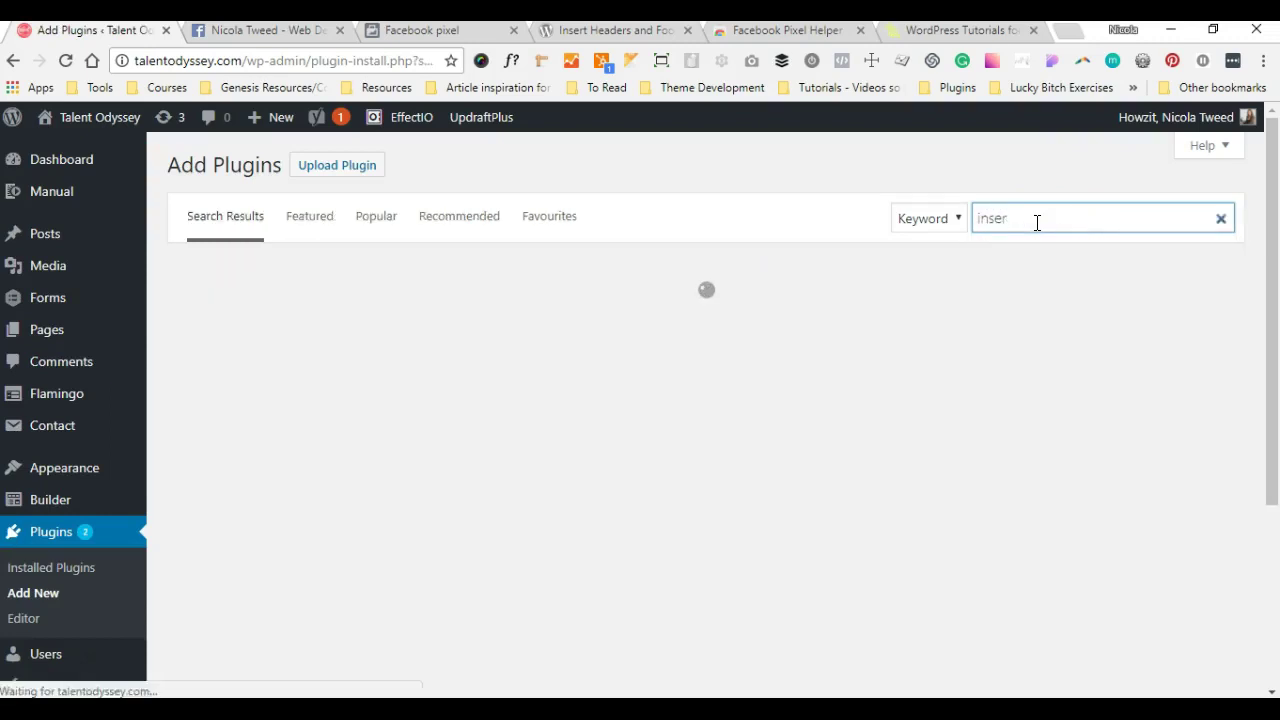
pyautogui.press('Down')
pyautogui.click(1039, 226)
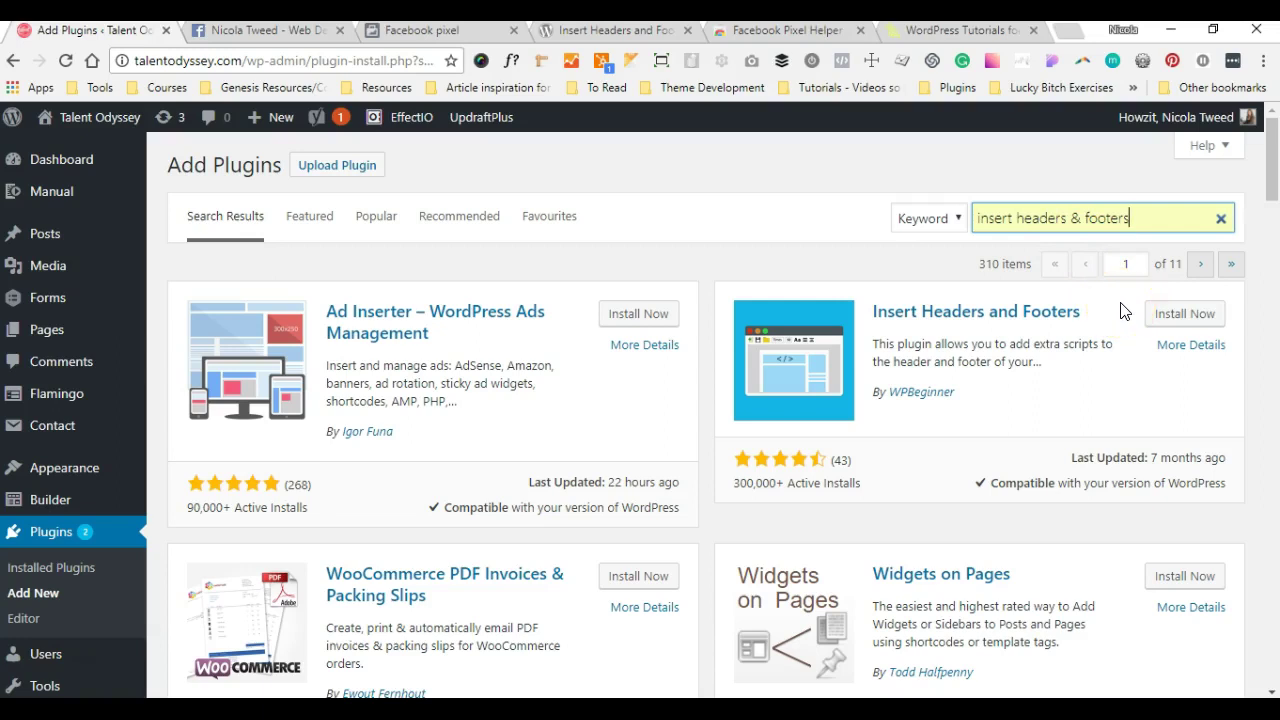
# Step: Install and activate Insert Headers and Footers, then open its empty settings page
pyautogui.click(1160, 318)
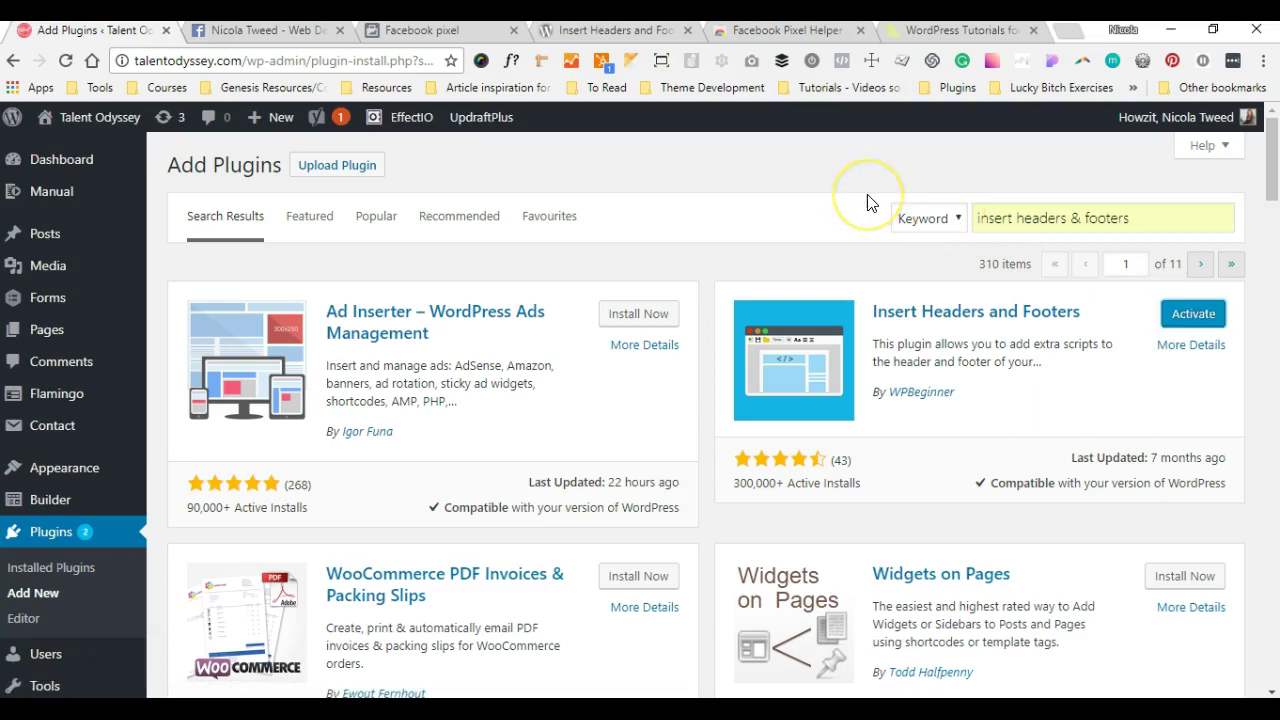
pyautogui.click(1185, 316)
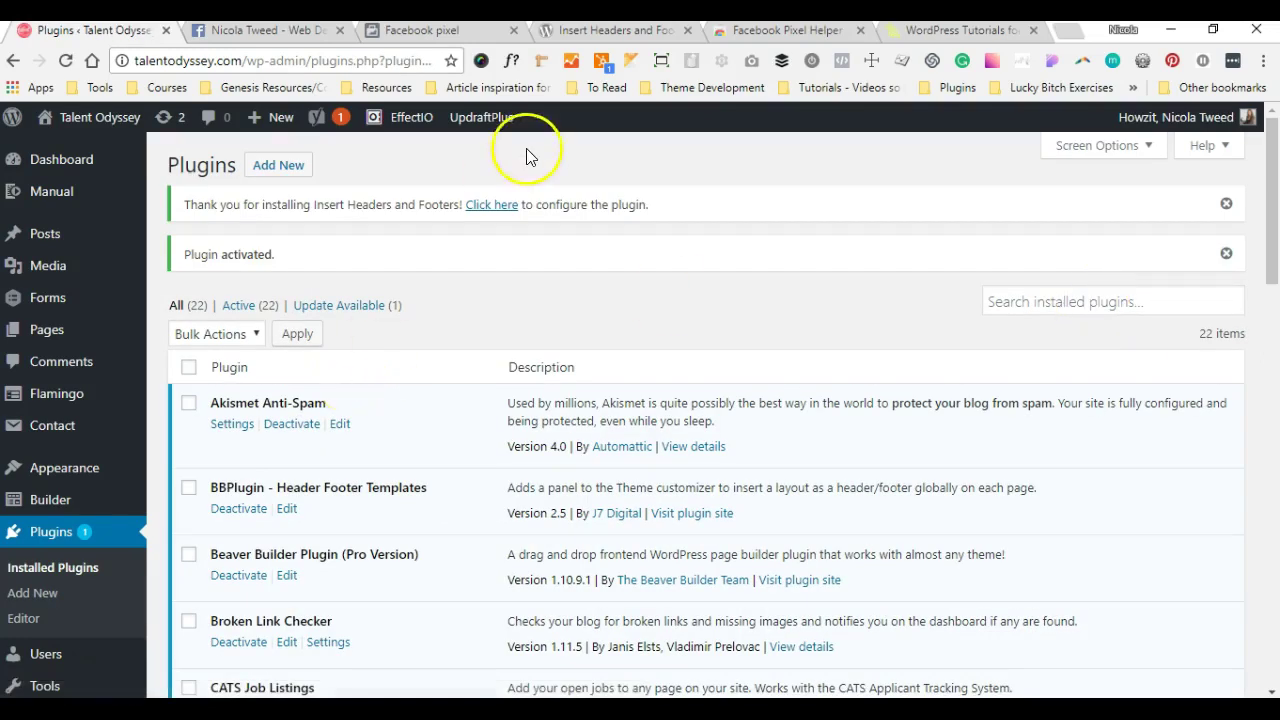
pyautogui.click(498, 206)
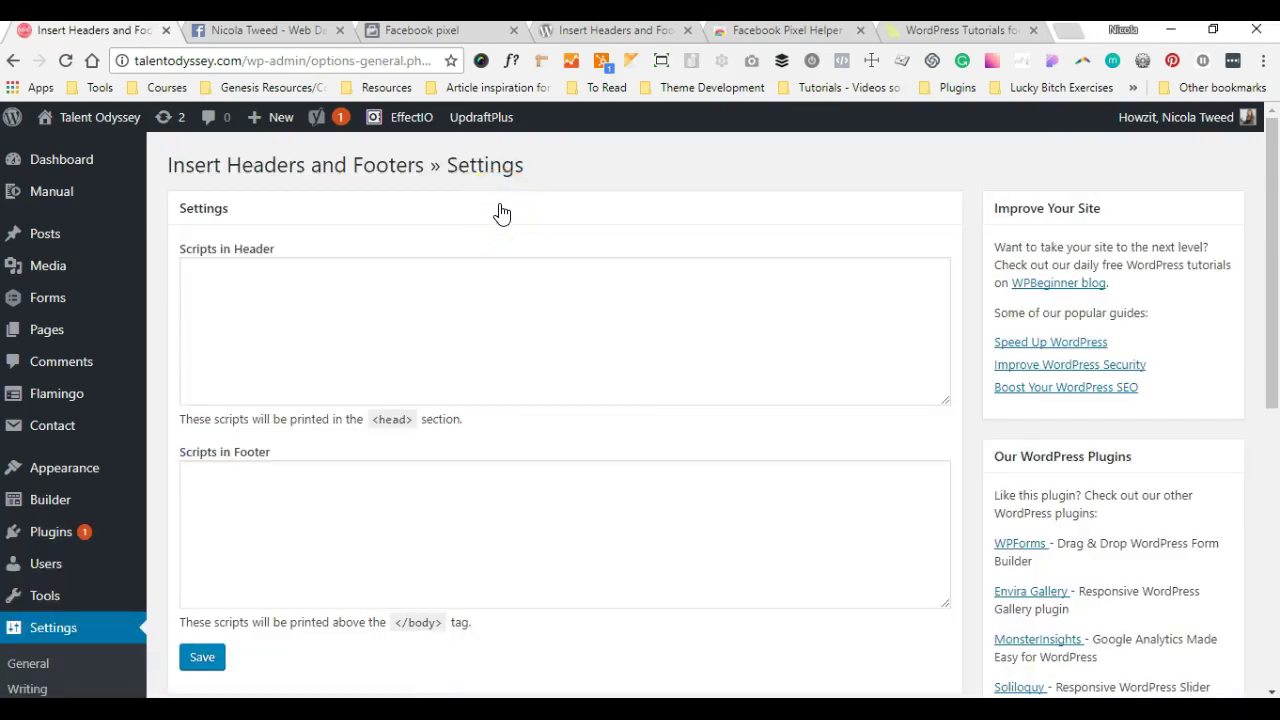
pyautogui.click(355, 307)
pyautogui.click(254, 494)
pyautogui.click(252, 526)
# Step: Select and copy all 39 lines of the Facebook Pixel code in Sublime Text
pyautogui.hotkey('alt', 'Tab')
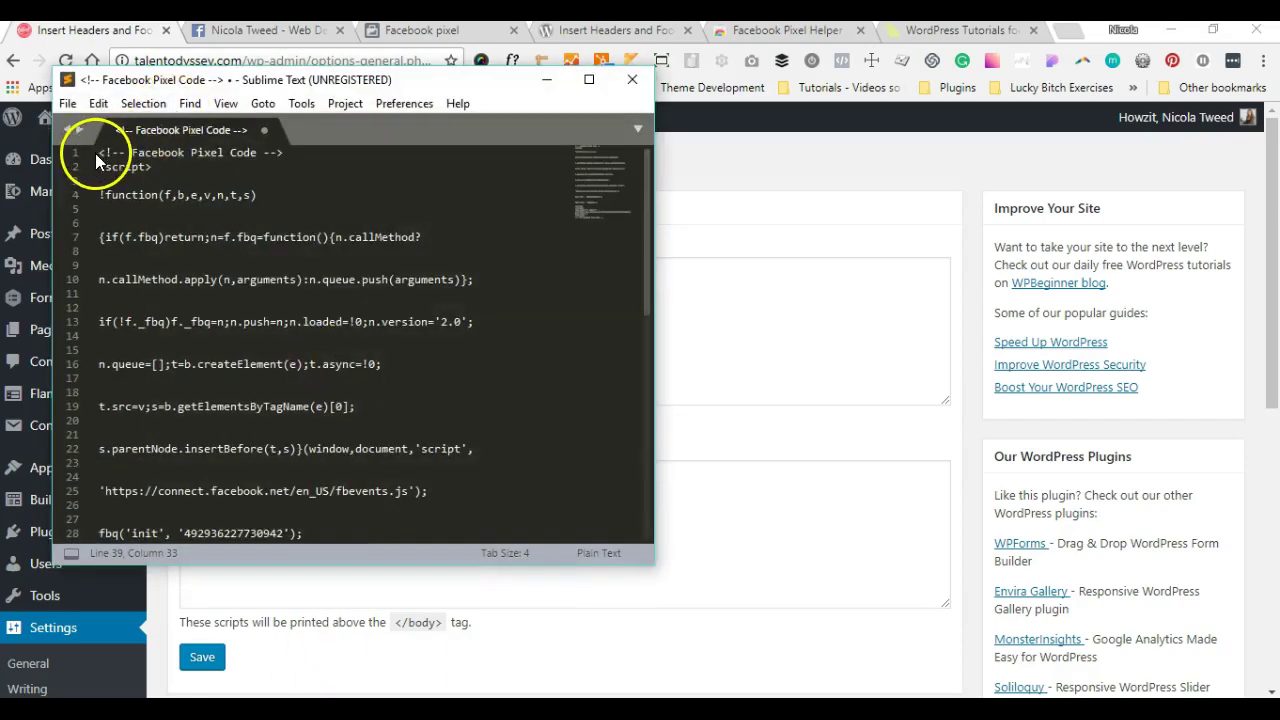
pyautogui.moveTo(97, 155)
pyautogui.mouseDown()
pyautogui.moveTo(316, 568)
pyautogui.moveTo(345, 541)
pyautogui.mouseUp()
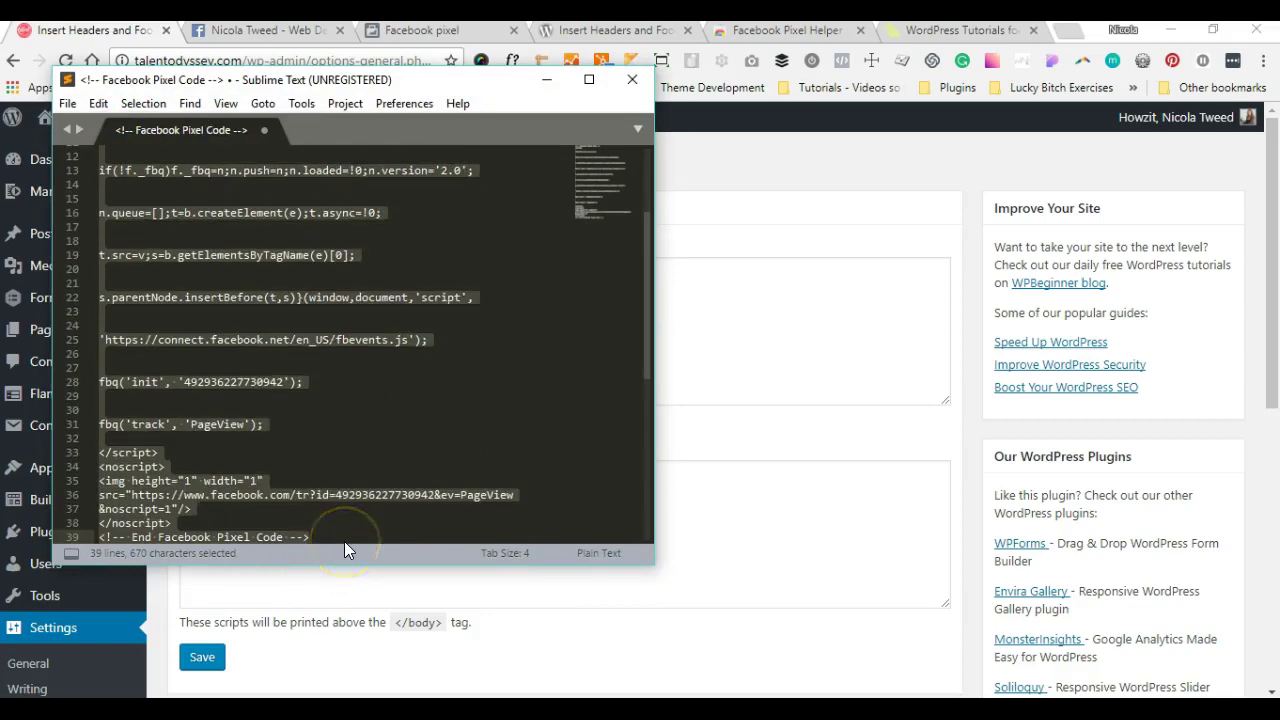
pyautogui.hotkey('ctrl', 'c')
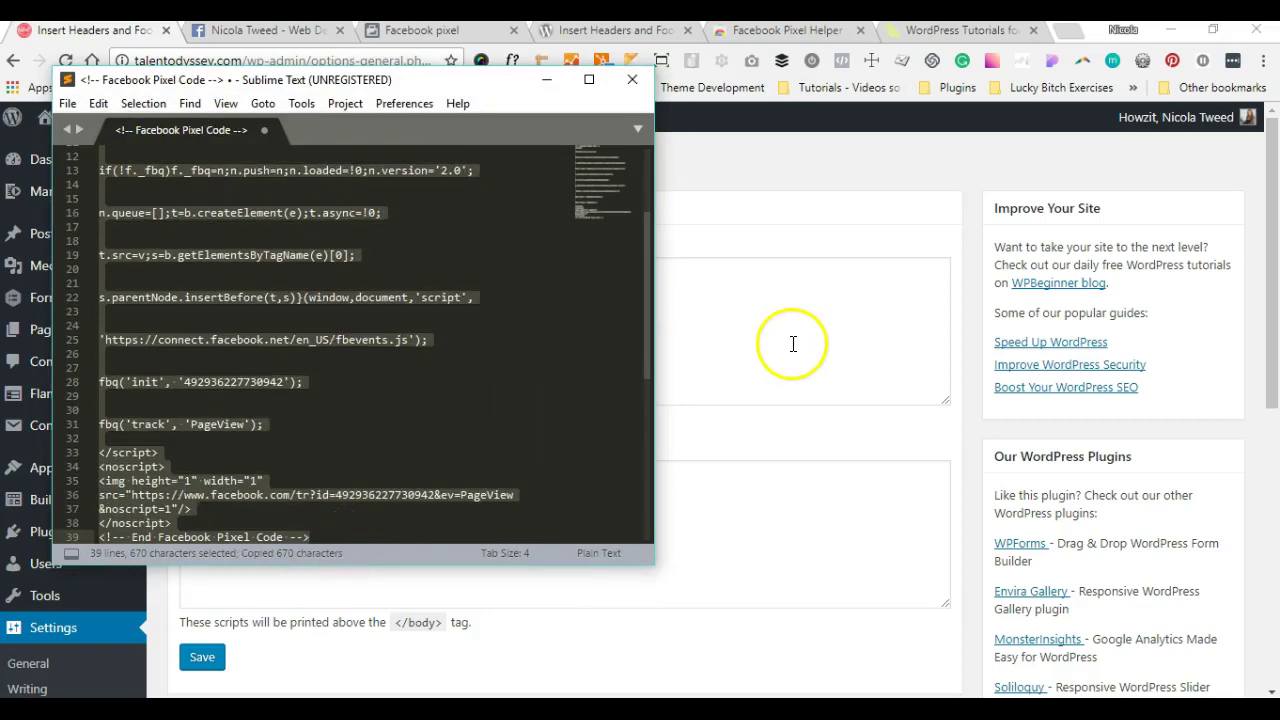
# Step: Paste the pixel code into Scripts in Header, save, and whitelist the Wordfence-blocked request
pyautogui.click(793, 344)
pyautogui.hotkey('ctrl', 'v')
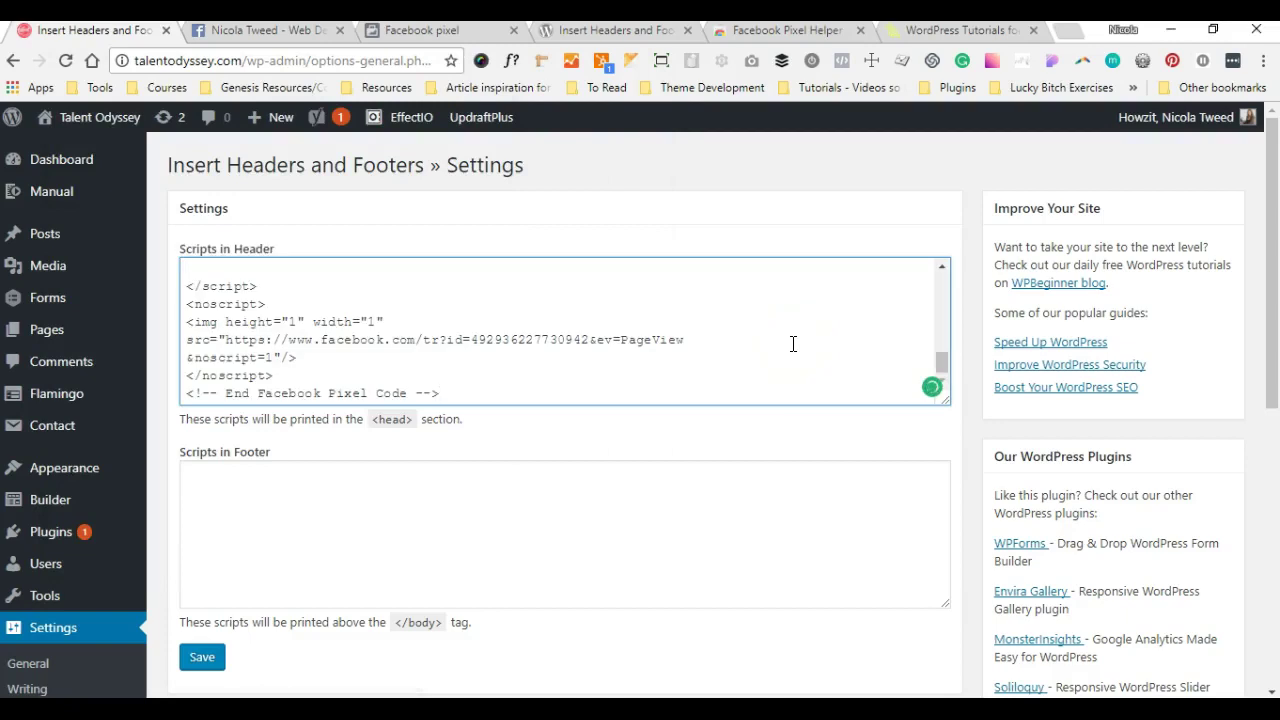
pyautogui.click(203, 658)
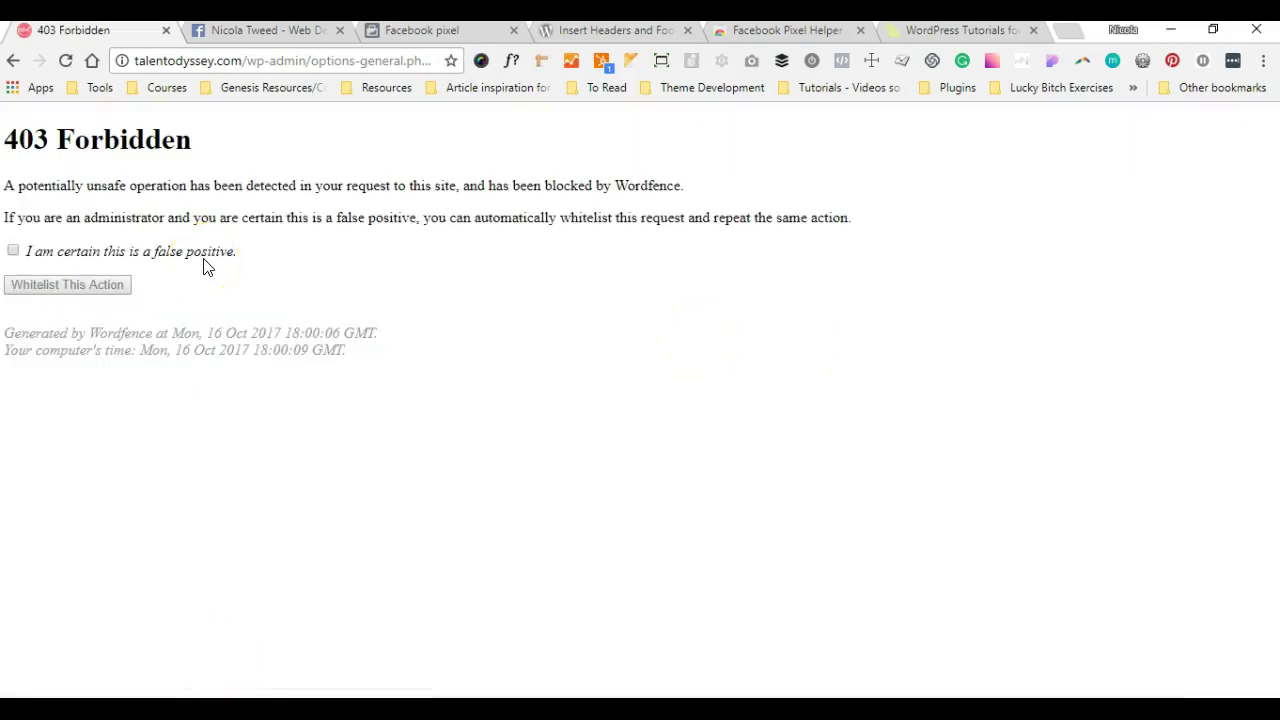
pyautogui.click(13, 250)
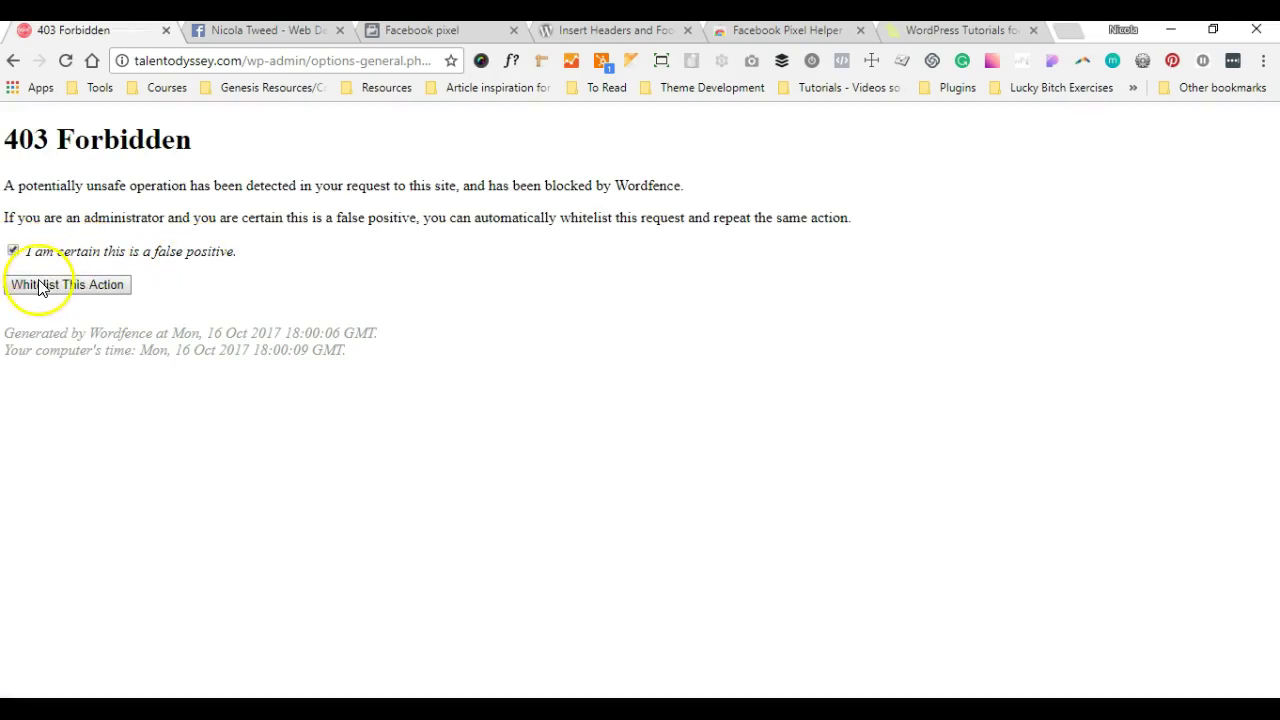
pyautogui.click(40, 286)
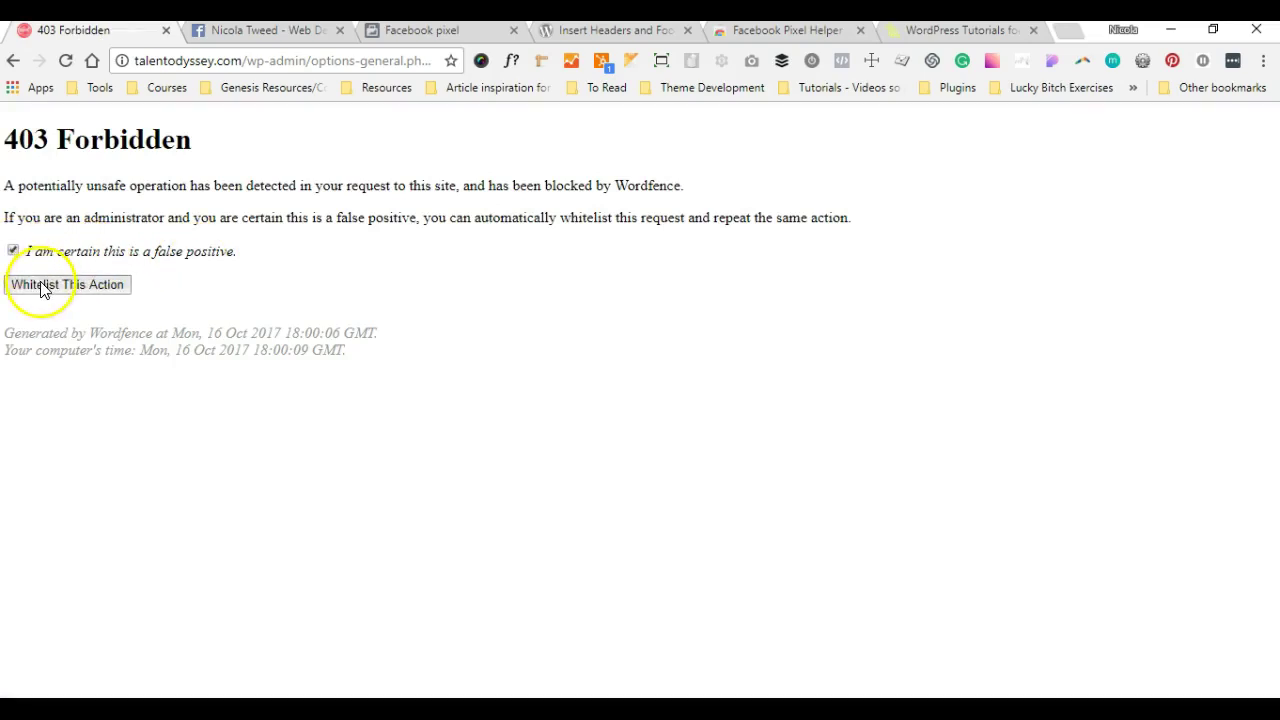
# Step: Reload, resubmit the form and save the header script settings again
pyautogui.click(65, 60)
pyautogui.click(692, 196)
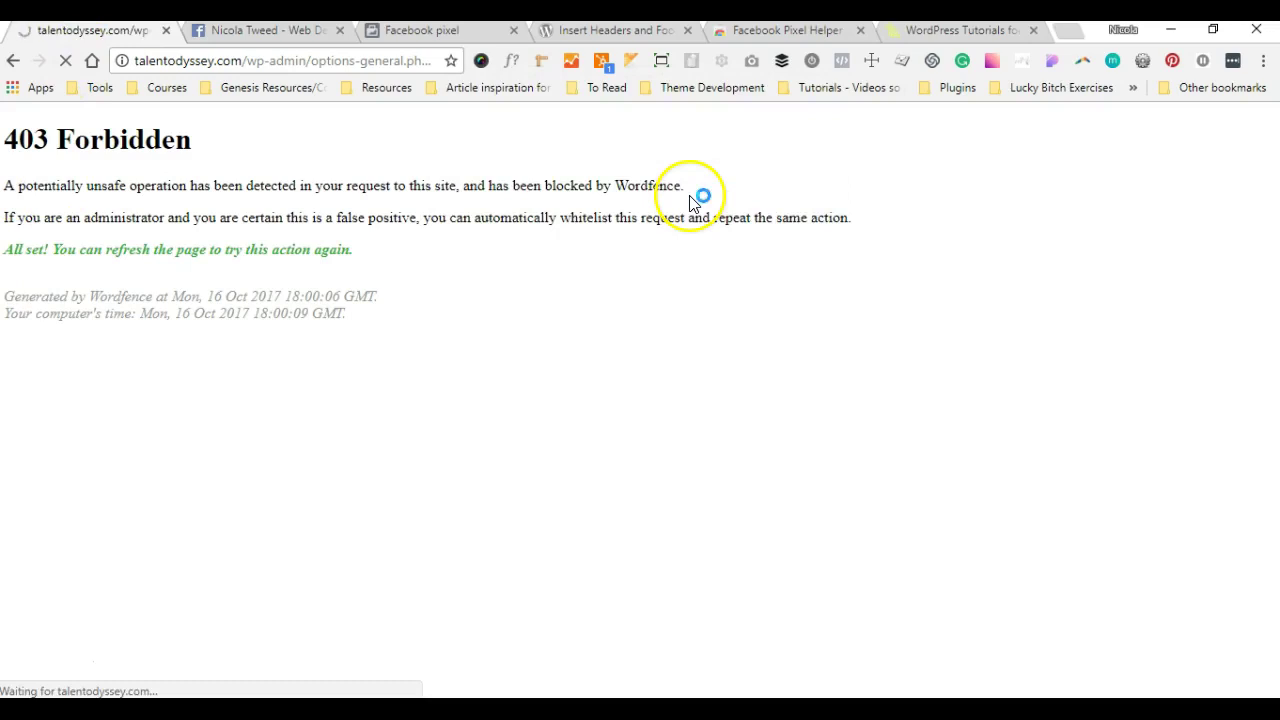
pyautogui.scroll(-3, 400, 423)
pyautogui.scroll(-3, 400, 423)
pyautogui.scroll(-2, 405, 413)
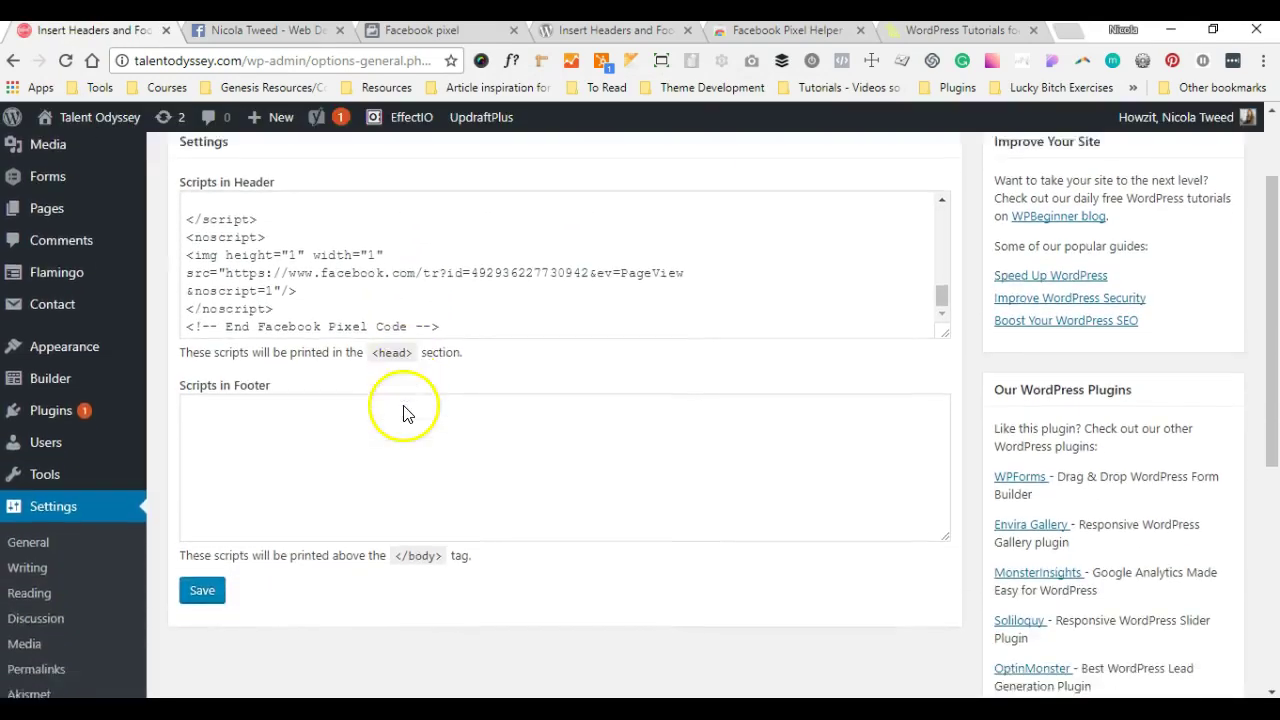
pyautogui.click(201, 578)
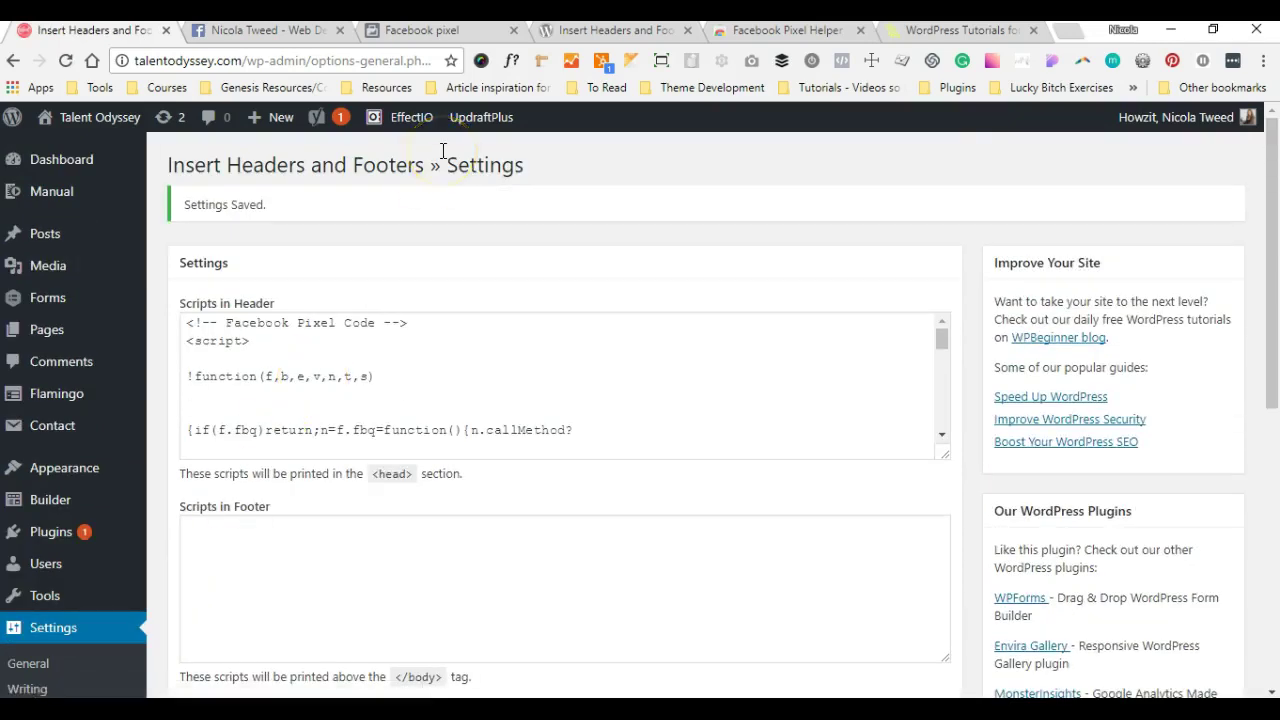
pyautogui.click(418, 30)
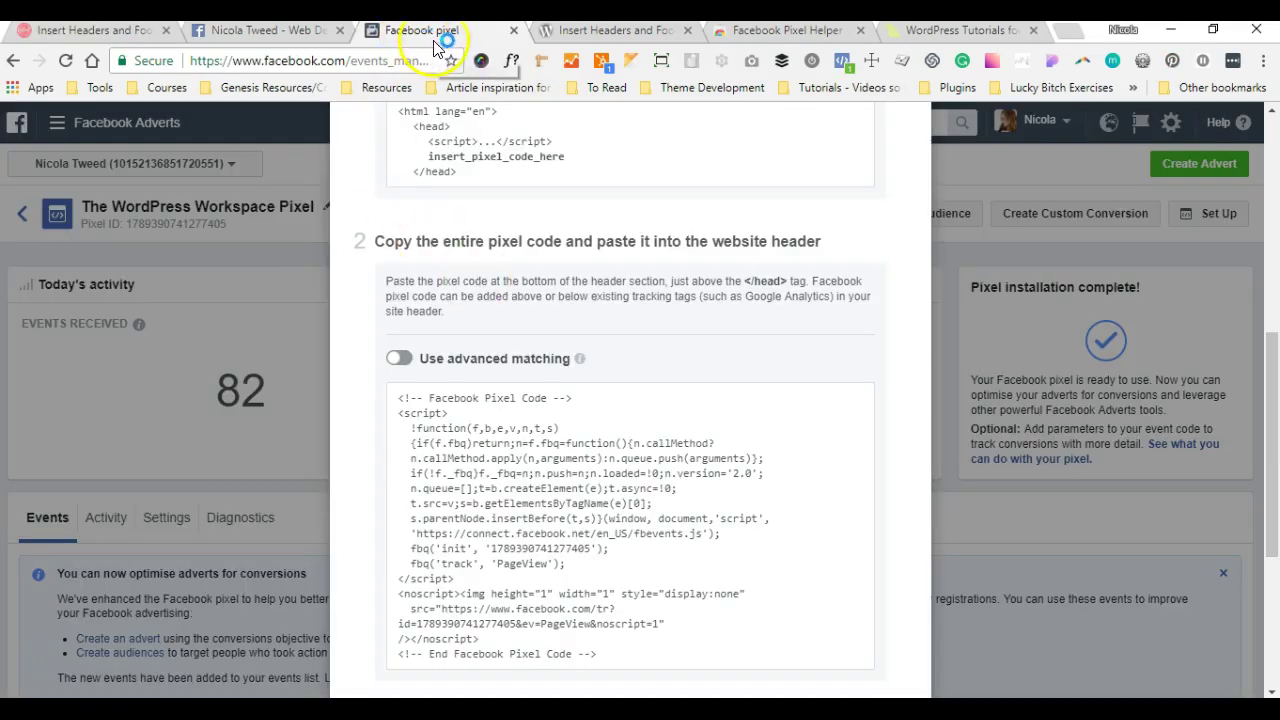
# Step: Check the Facebook Pixel Helper store listing, then return to the saved WordPress header settings
pyautogui.click(515, 425)
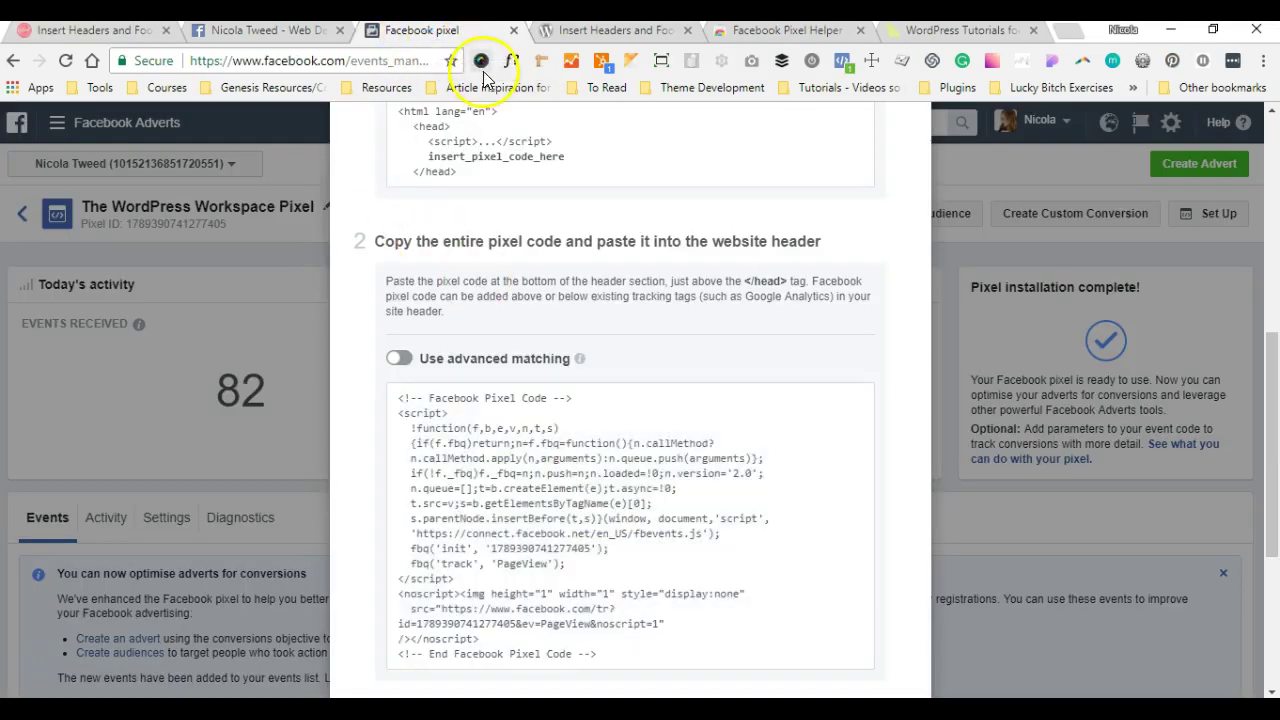
pyautogui.click(780, 30)
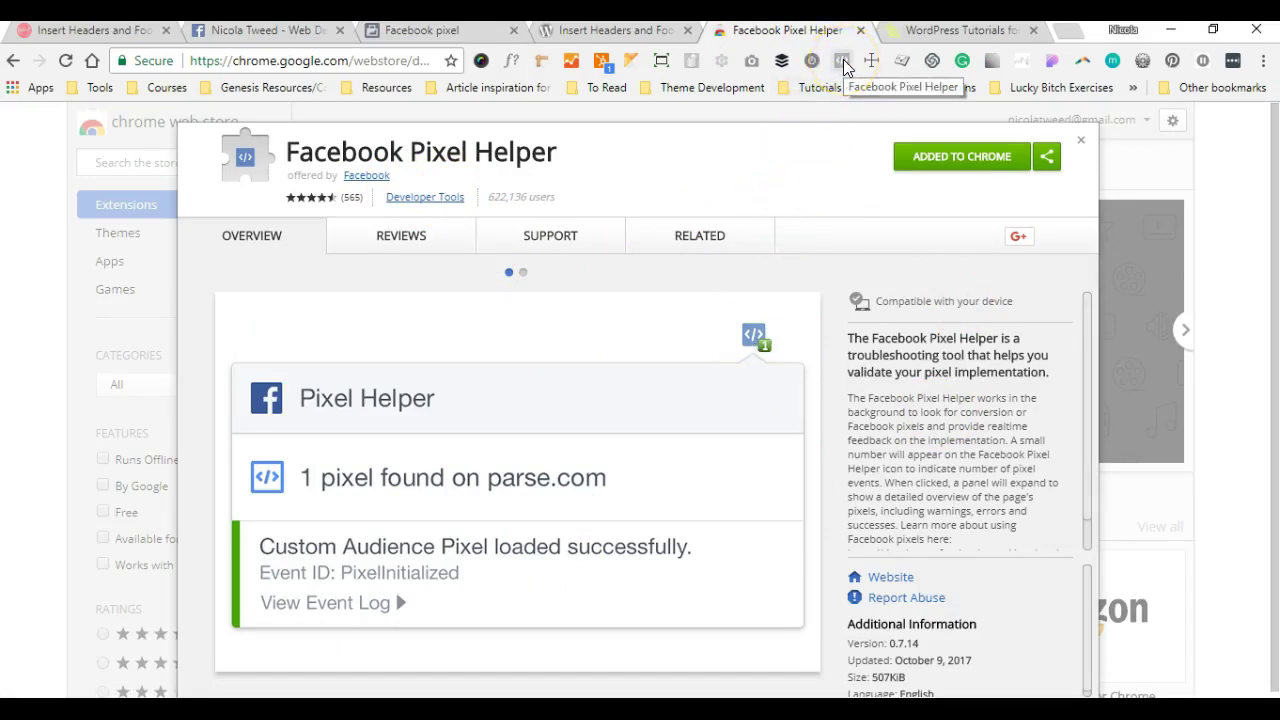
pyautogui.click(138, 30)
# Step: Load talentodyssey.com and confirm Pixel Helper reports one pixel firing PageView
pyautogui.moveTo(430, 61); pyautogui.dragTo(243, 61)
pyautogui.press('Delete')
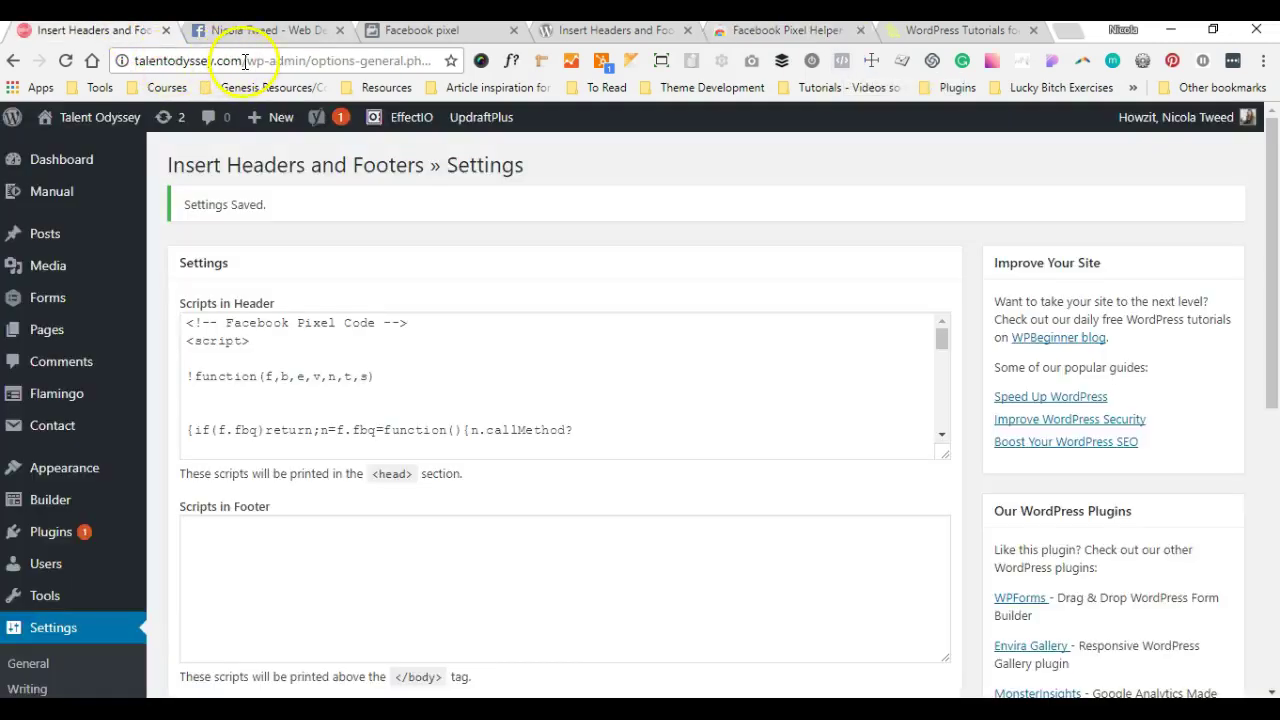
pyautogui.press('Return')
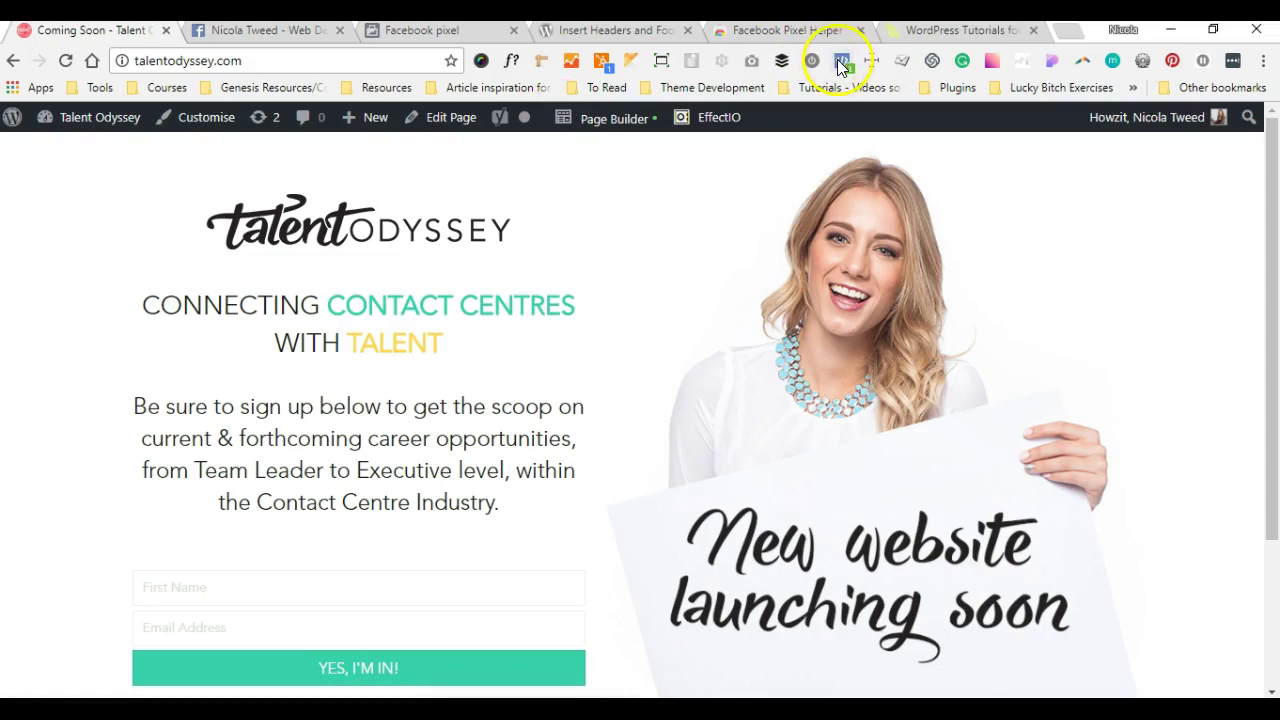
pyautogui.click(839, 64)
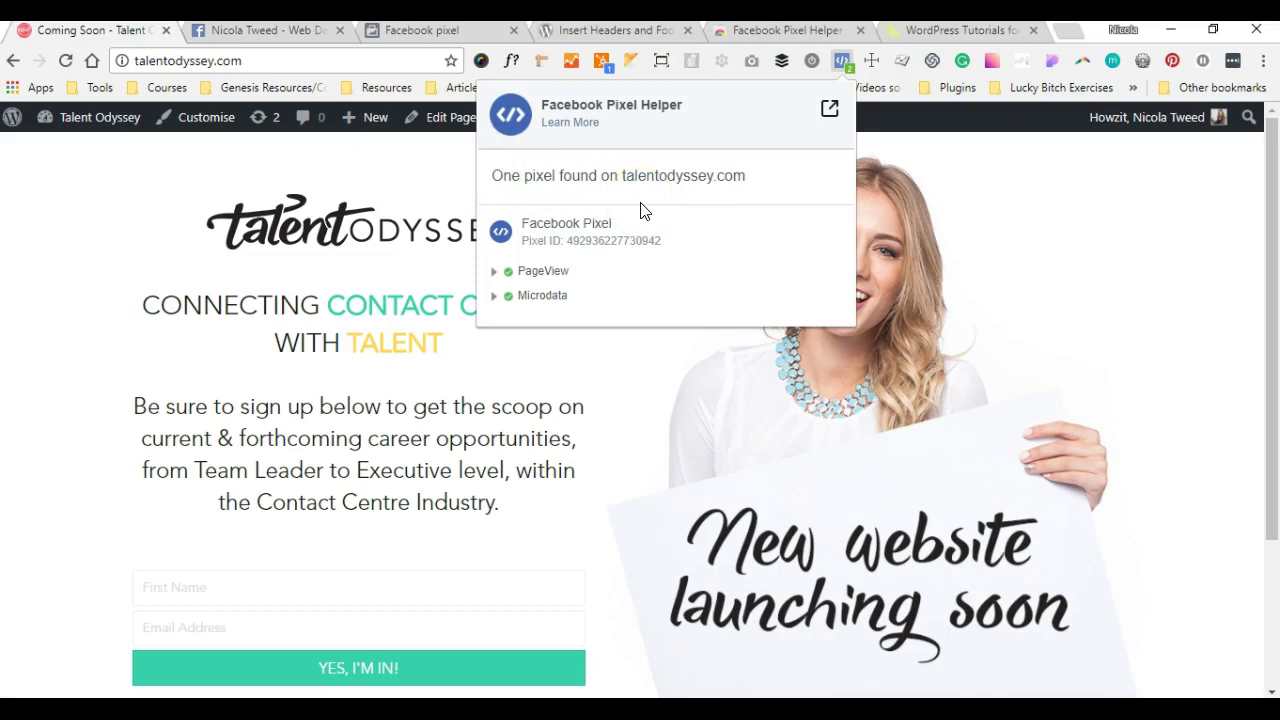
pyautogui.click(840, 60)
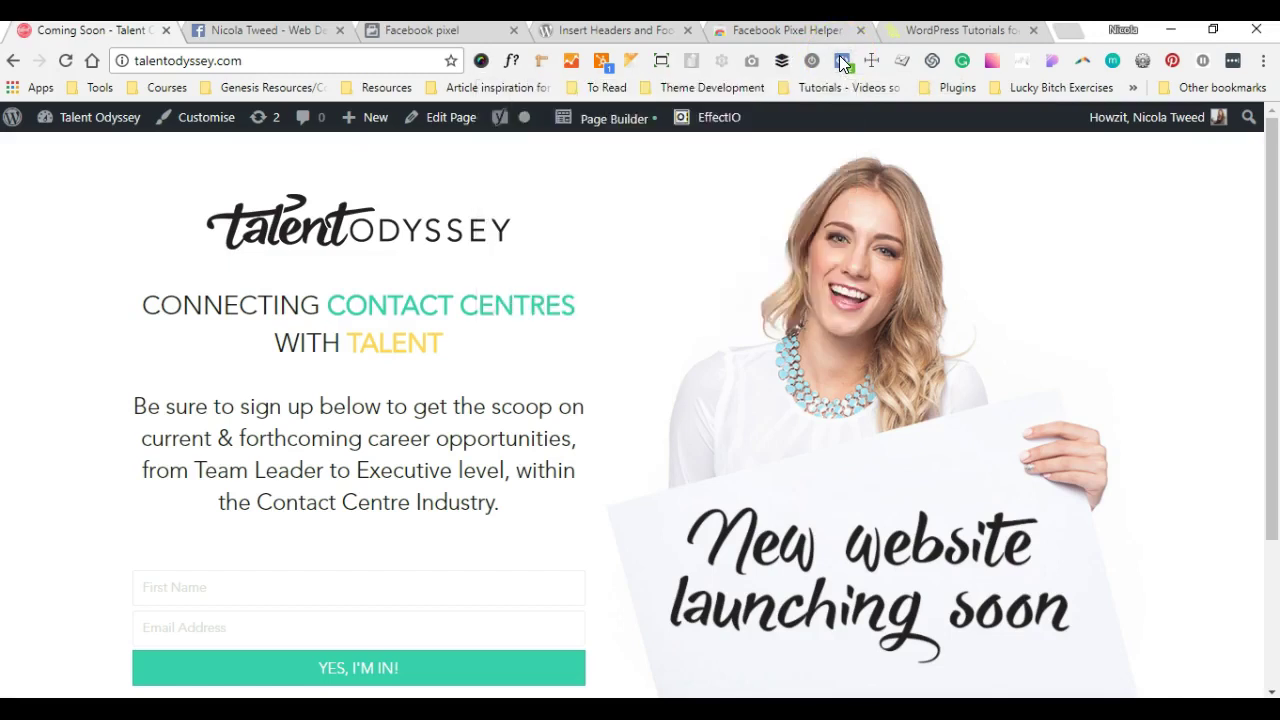
pyautogui.click(658, 38)
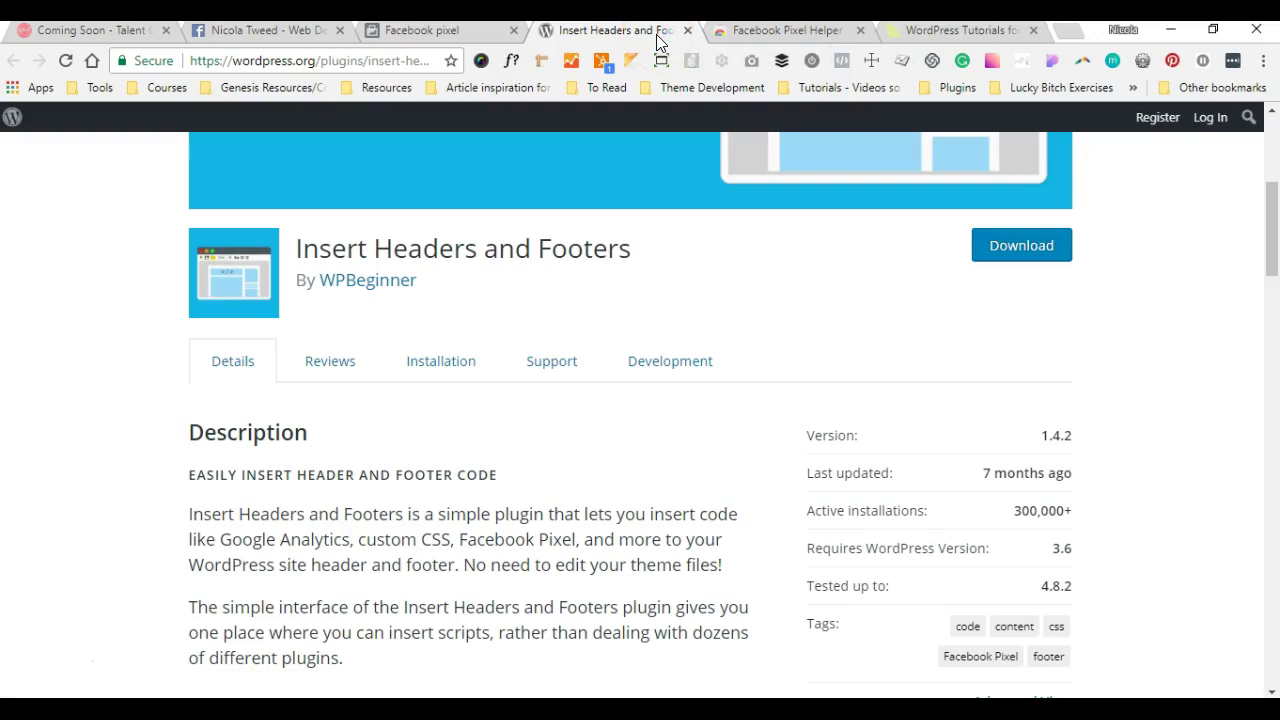
# Step: Close the pixel code window so the pixel overview shows 82 events received
pyautogui.click(460, 32)
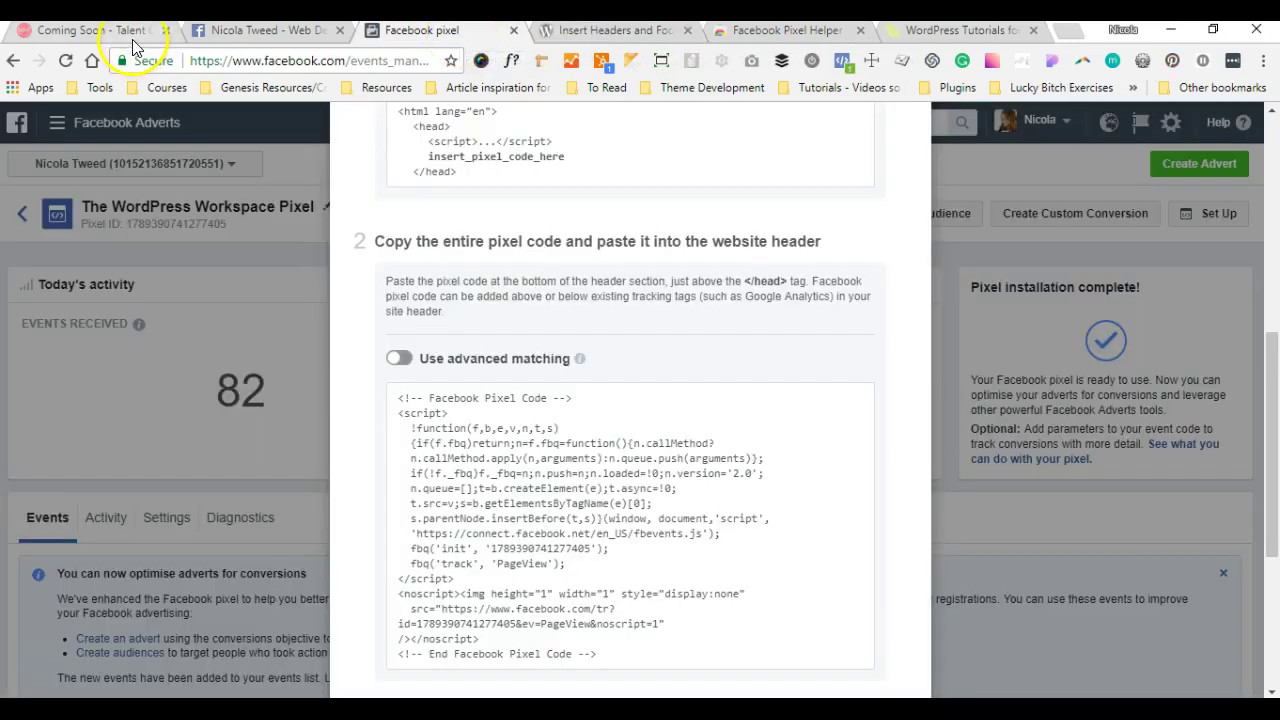
pyautogui.click(545, 40)
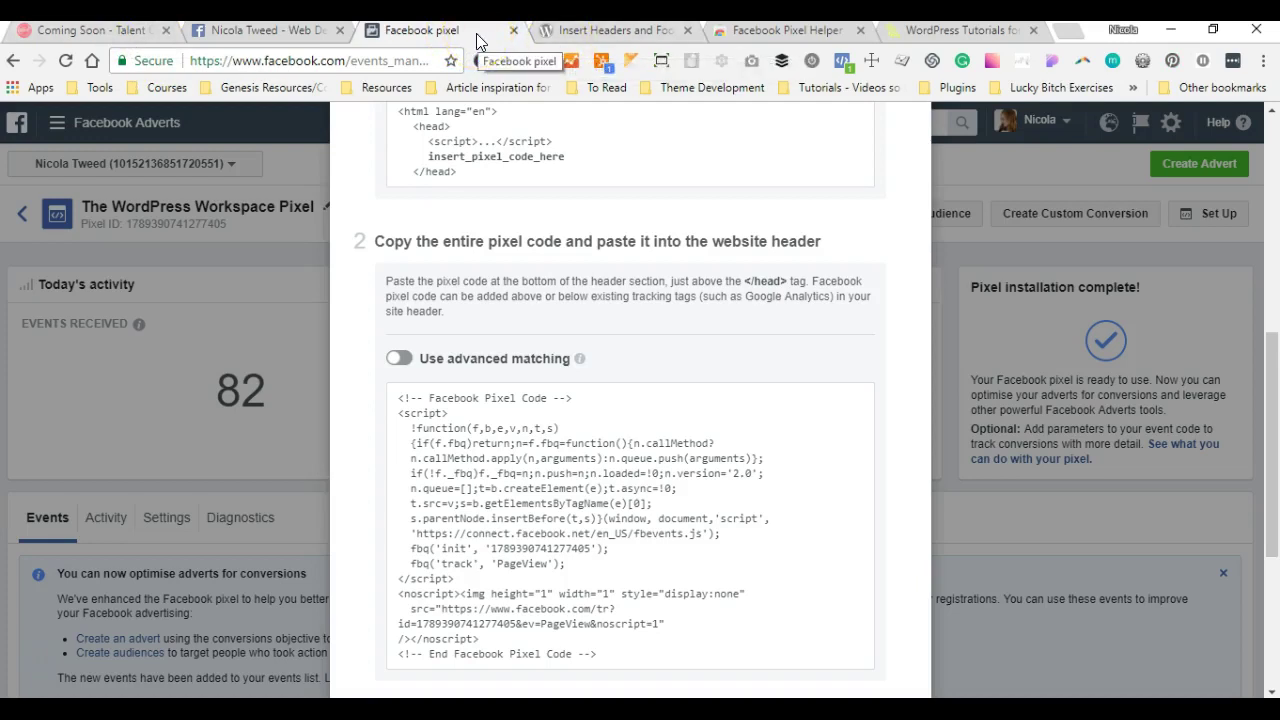
pyautogui.click(721, 34)
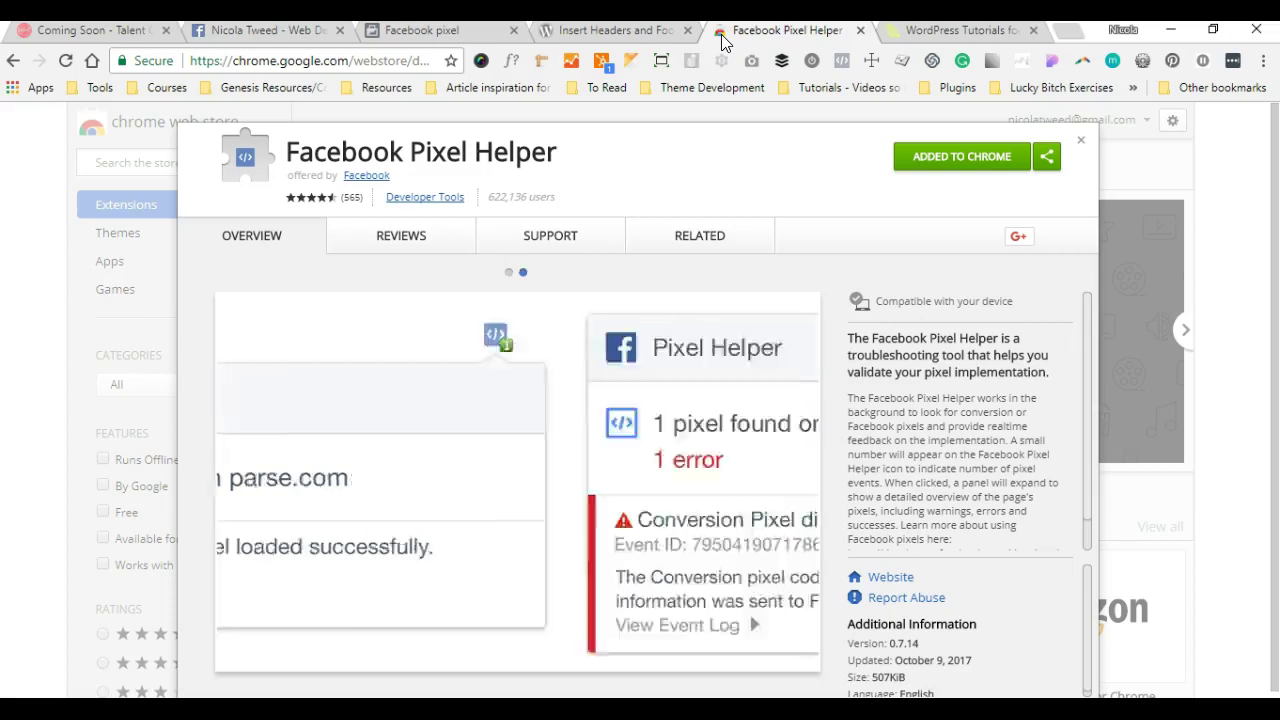
pyautogui.click(447, 33)
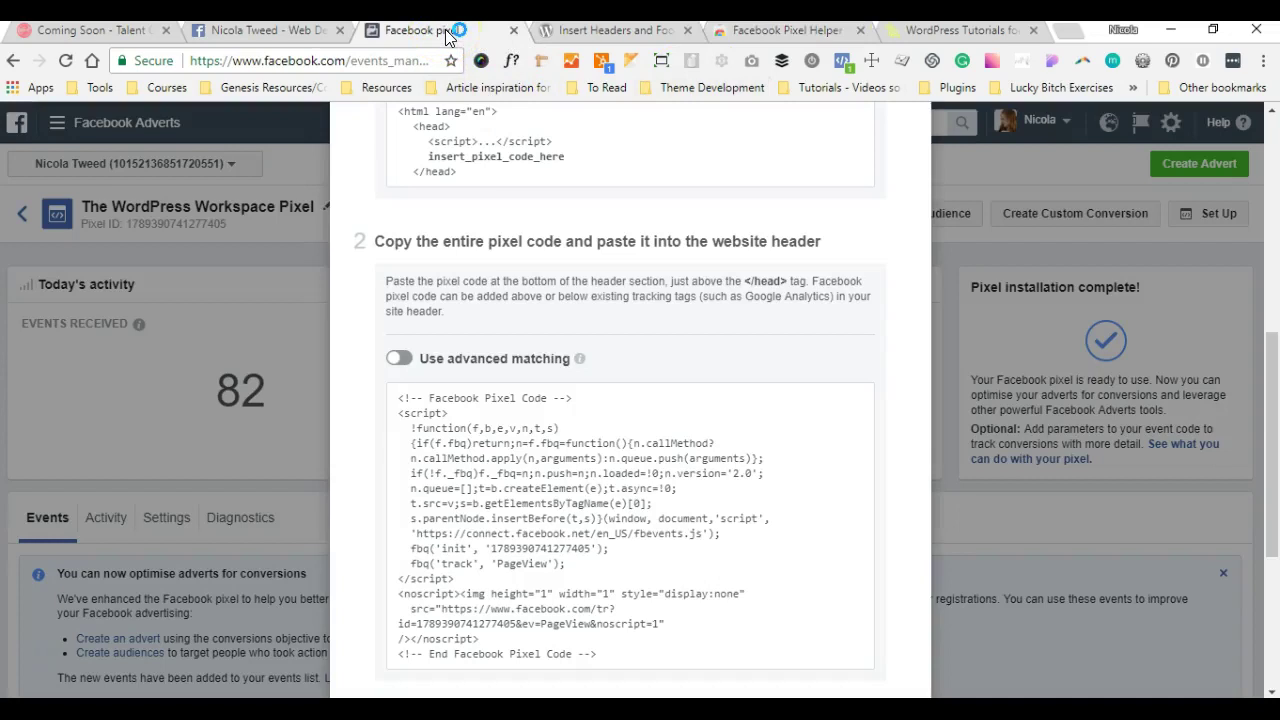
pyautogui.click(1034, 262)
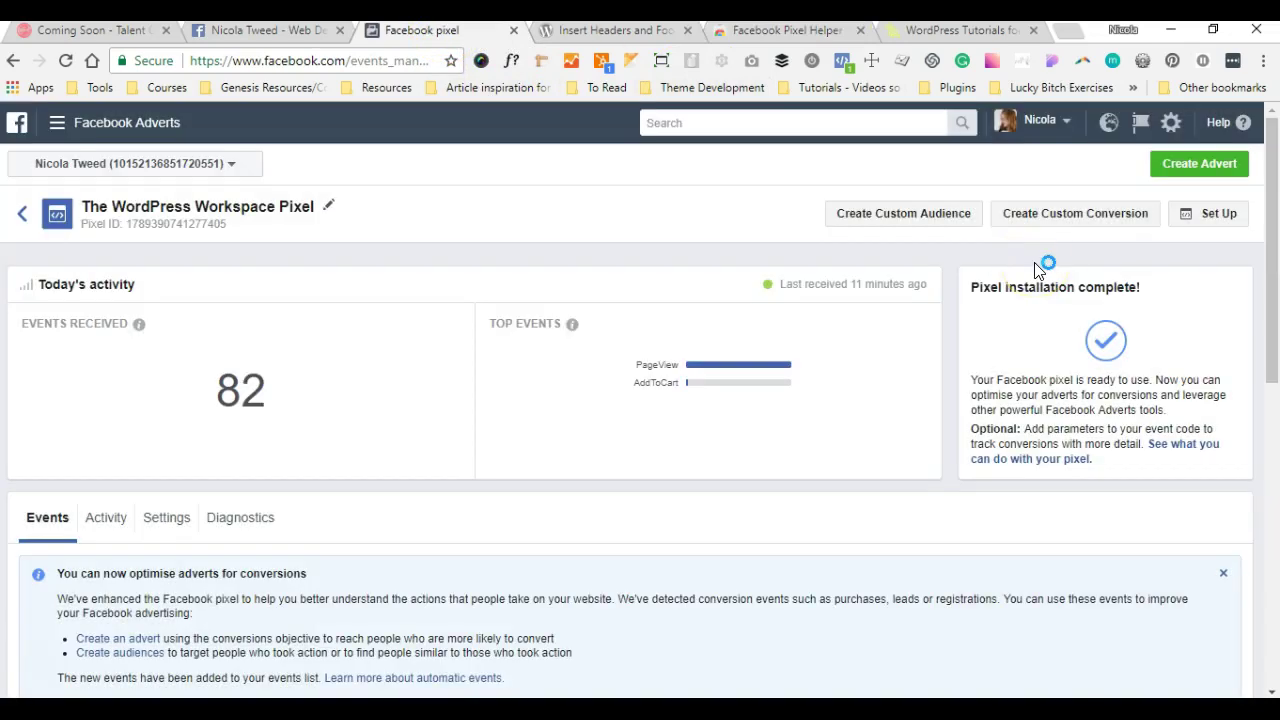